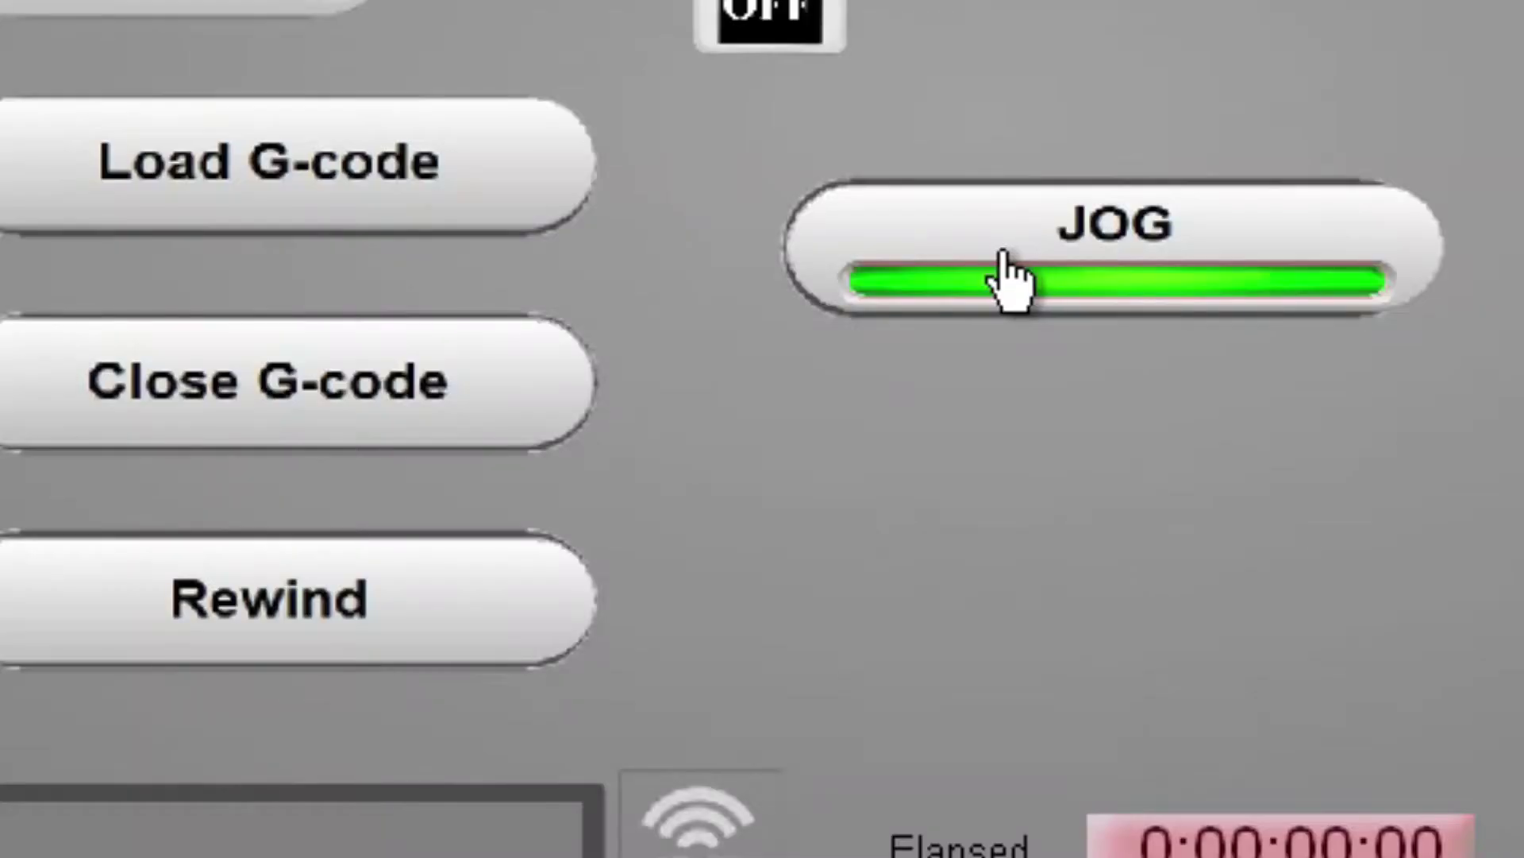
# Switch the Mach3 machine into jog mode with the JOG button
pyautogui.click(1009, 273)
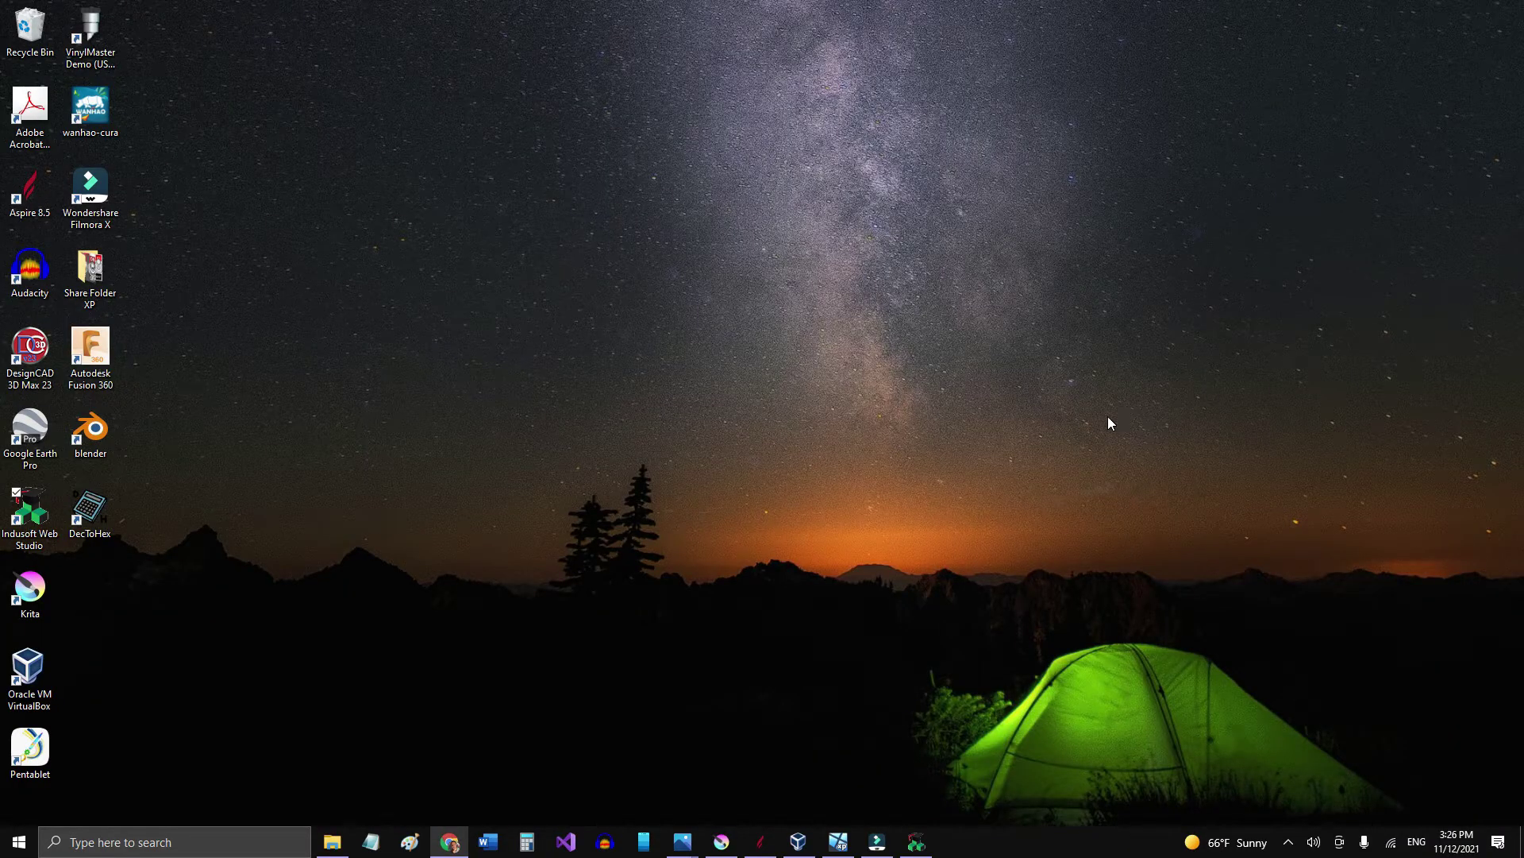
# Place the Toggle_OnOff_01 switch on Screen1 in InduSoft, open it, and copy it alongside
pyautogui.moveTo(916, 842)
pyautogui.click(888, 751)
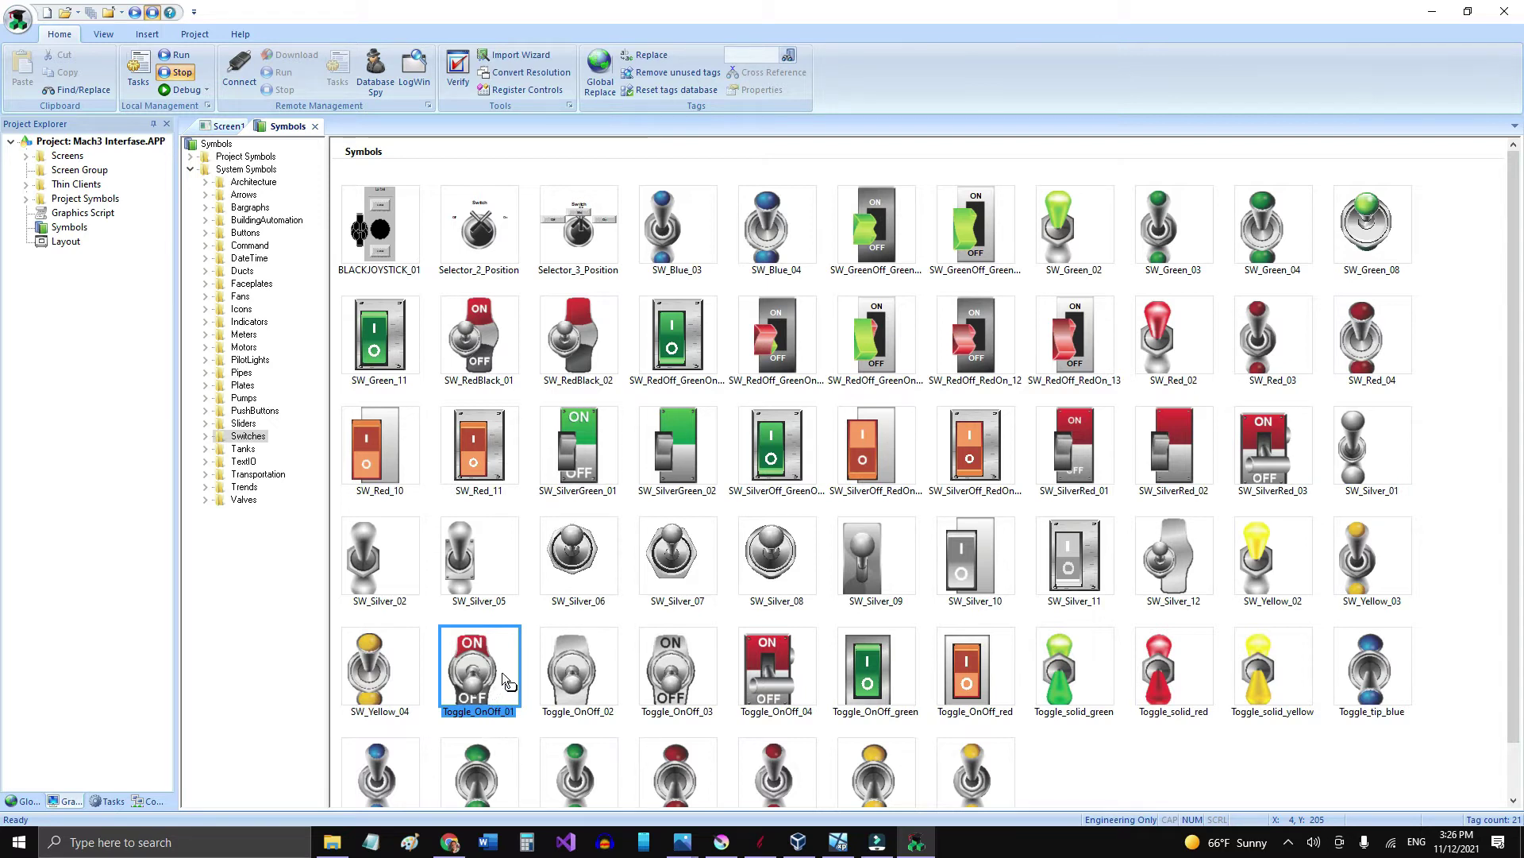
pyautogui.moveTo(502, 669); pyautogui.dragTo(608, 385)
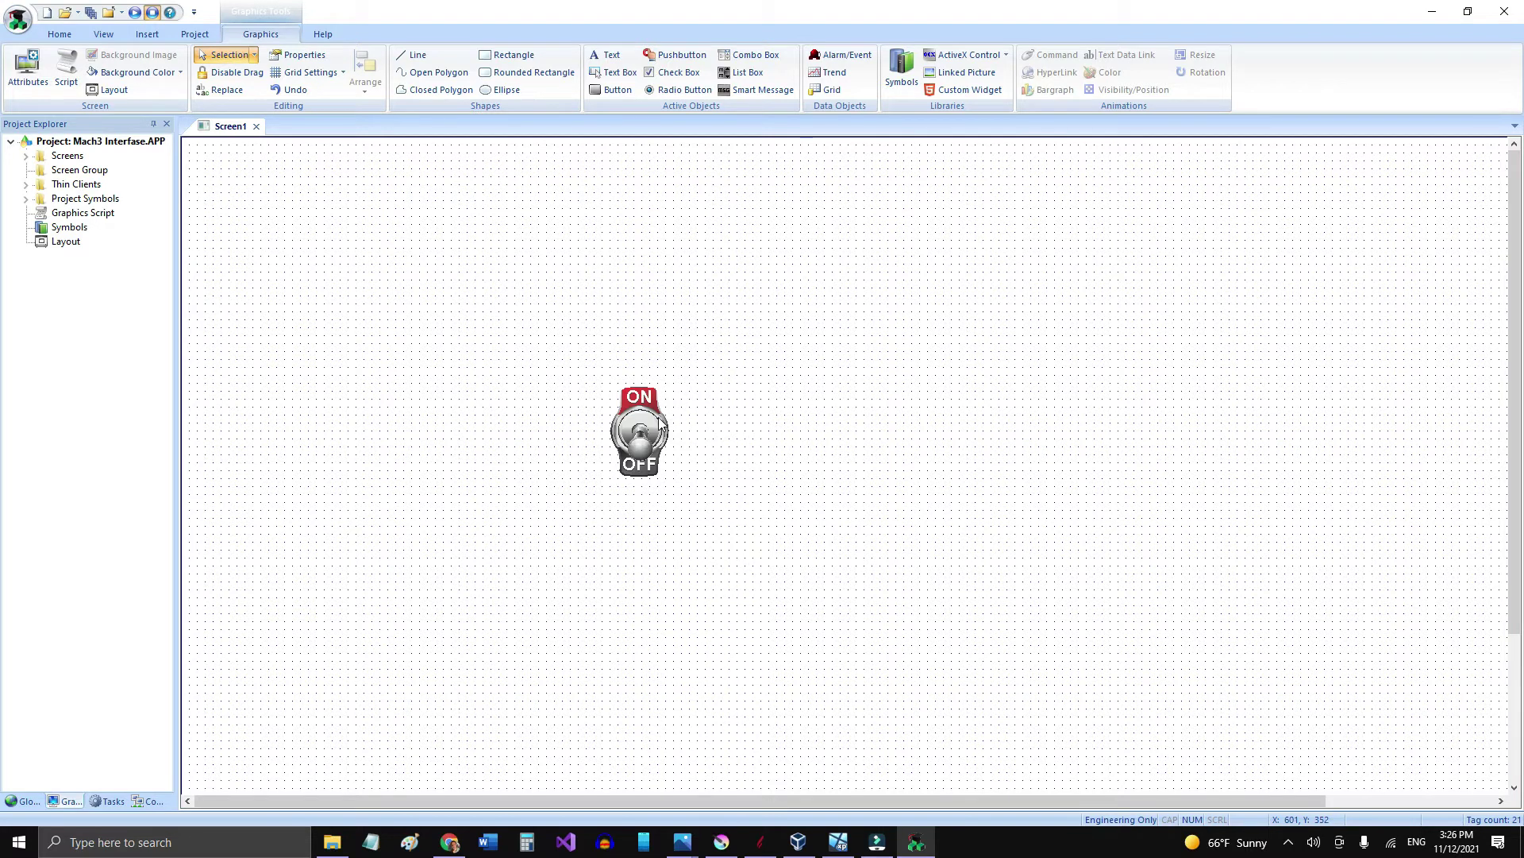
pyautogui.doubleClick(647, 421)
pyautogui.keyDown('ctrl'); pyautogui.moveTo(225, 225); pyautogui.dragTo(272, 227); pyautogui.keyUp('ctrl')
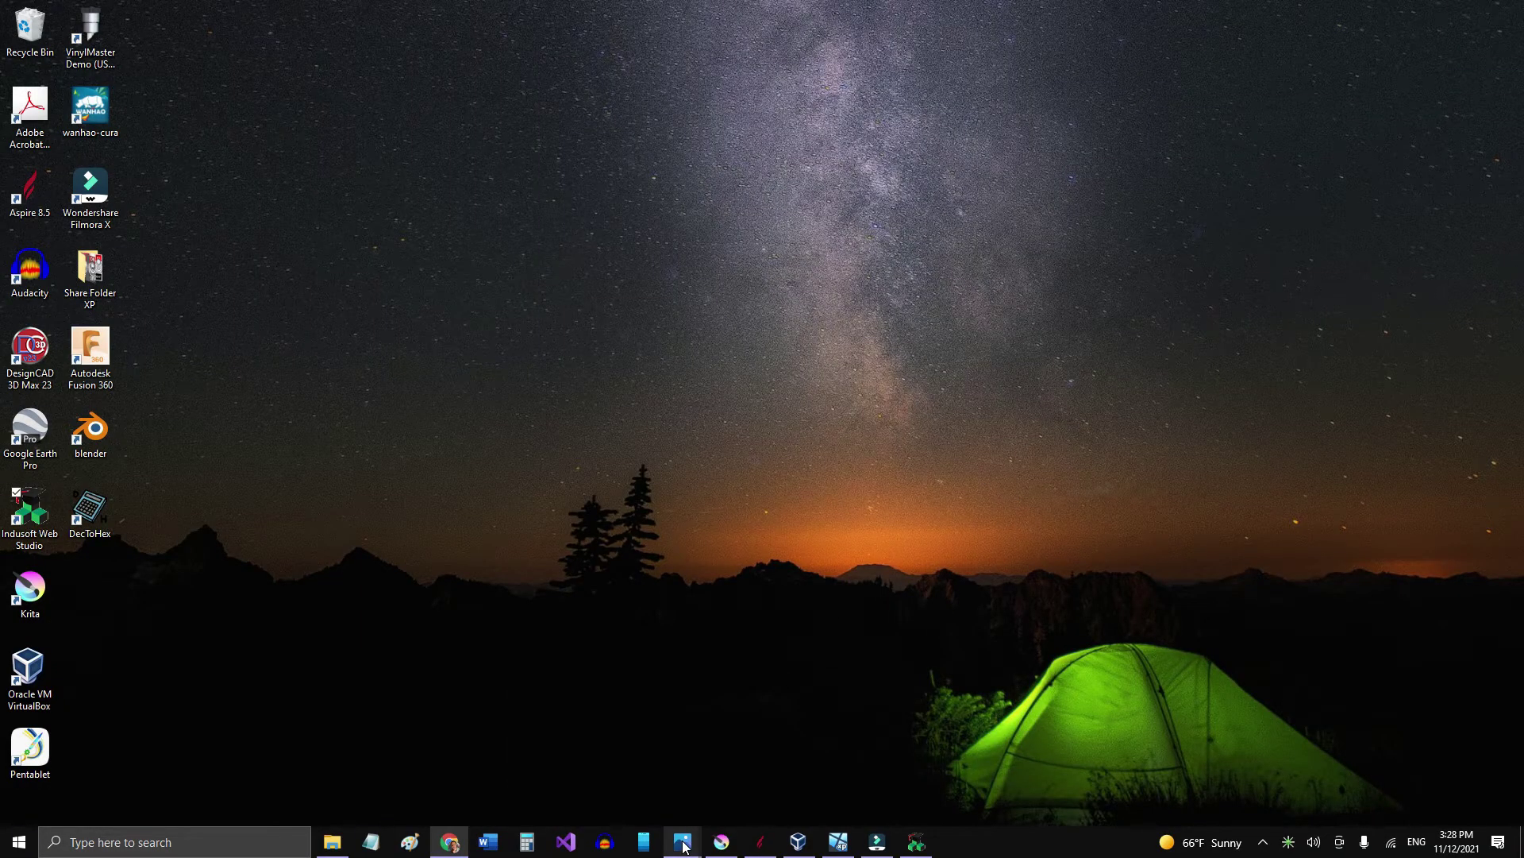
# Open toggle sw.png in Photos and zoom in and out on the two ON/OFF switches
pyautogui.moveTo(683, 842)
pyautogui.click(750, 754)
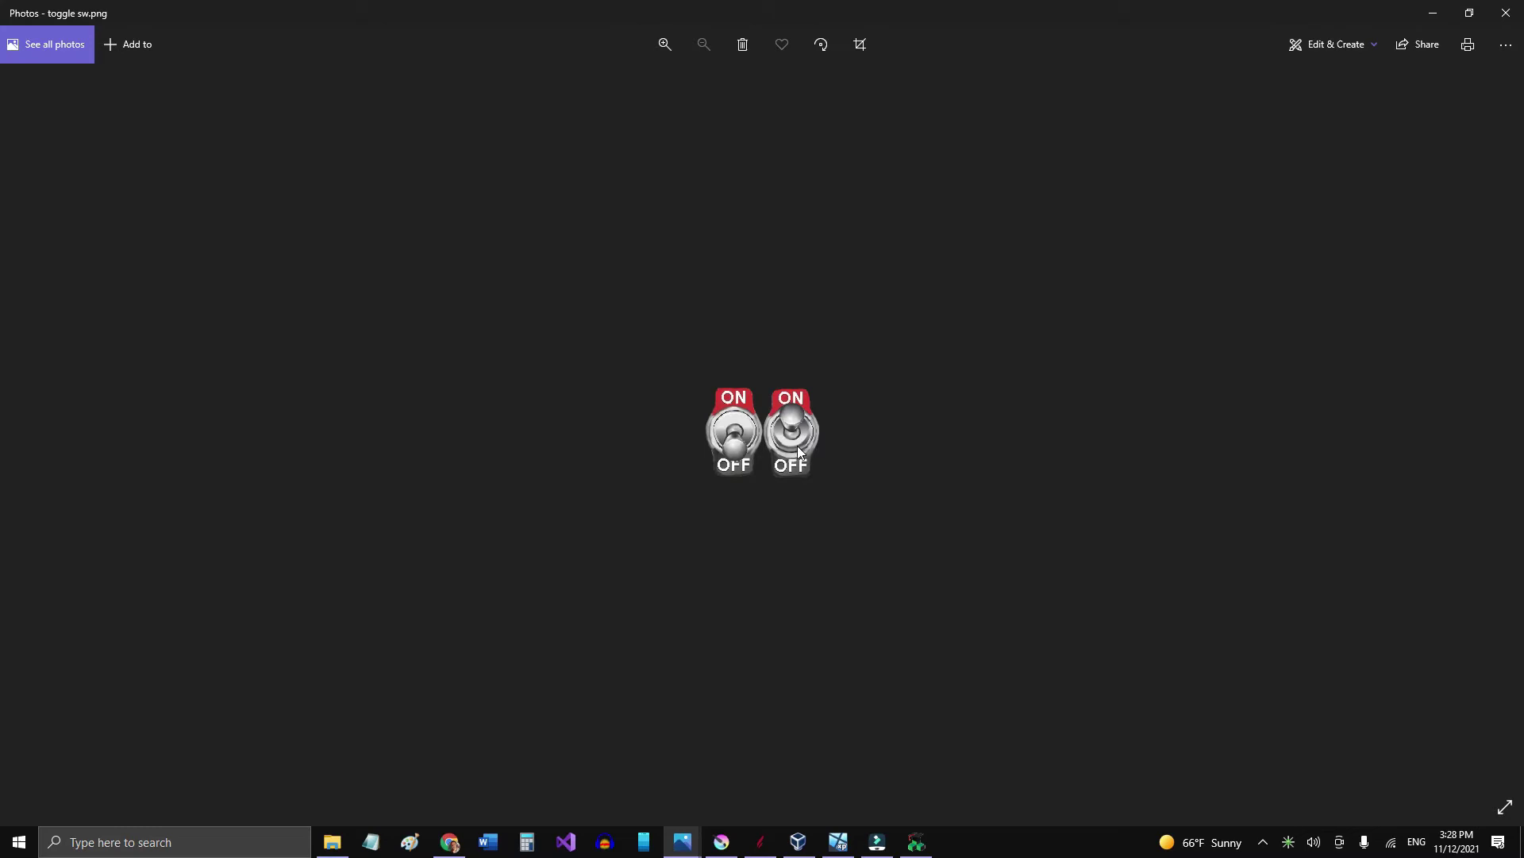
pyautogui.keyDown('ctrl'); pyautogui.scroll(5, 790, 460); pyautogui.keyUp('ctrl')
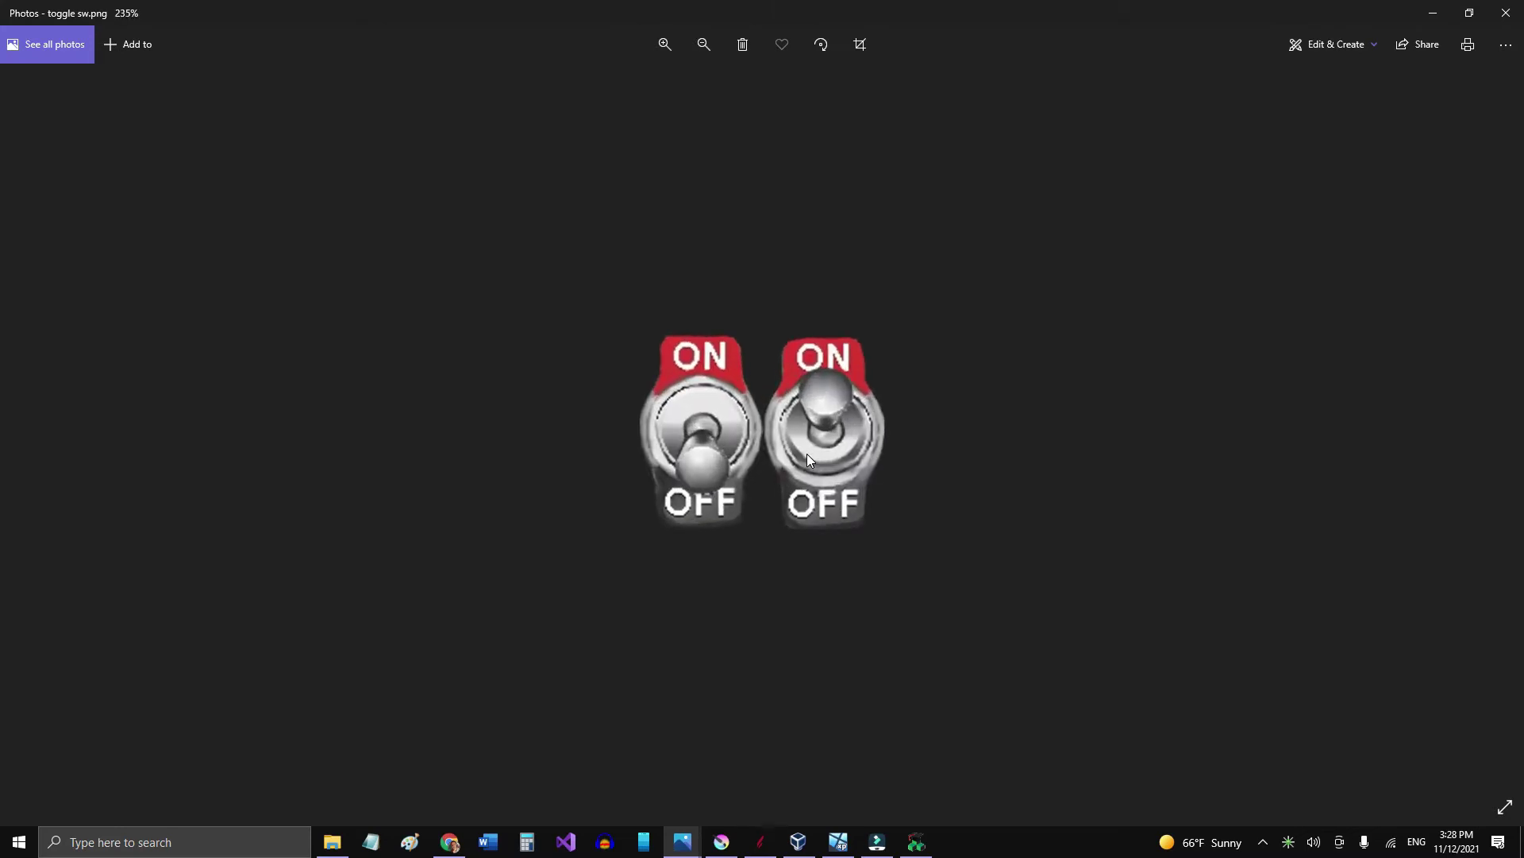
pyautogui.keyDown('ctrl'); pyautogui.scroll(2, 803, 451); pyautogui.keyUp('ctrl')
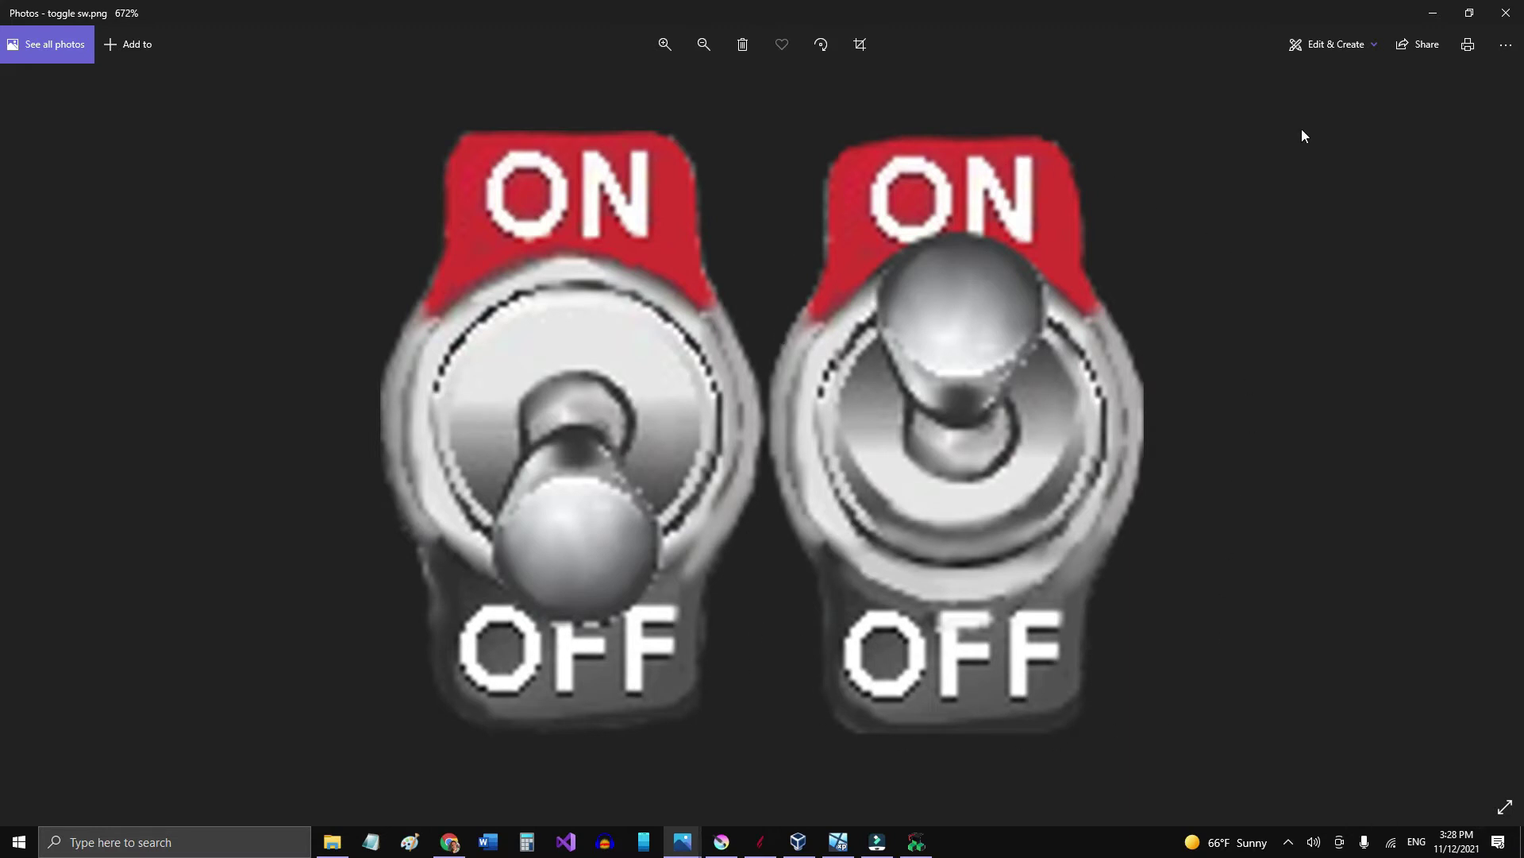
pyautogui.scroll(-10, 775, 643)
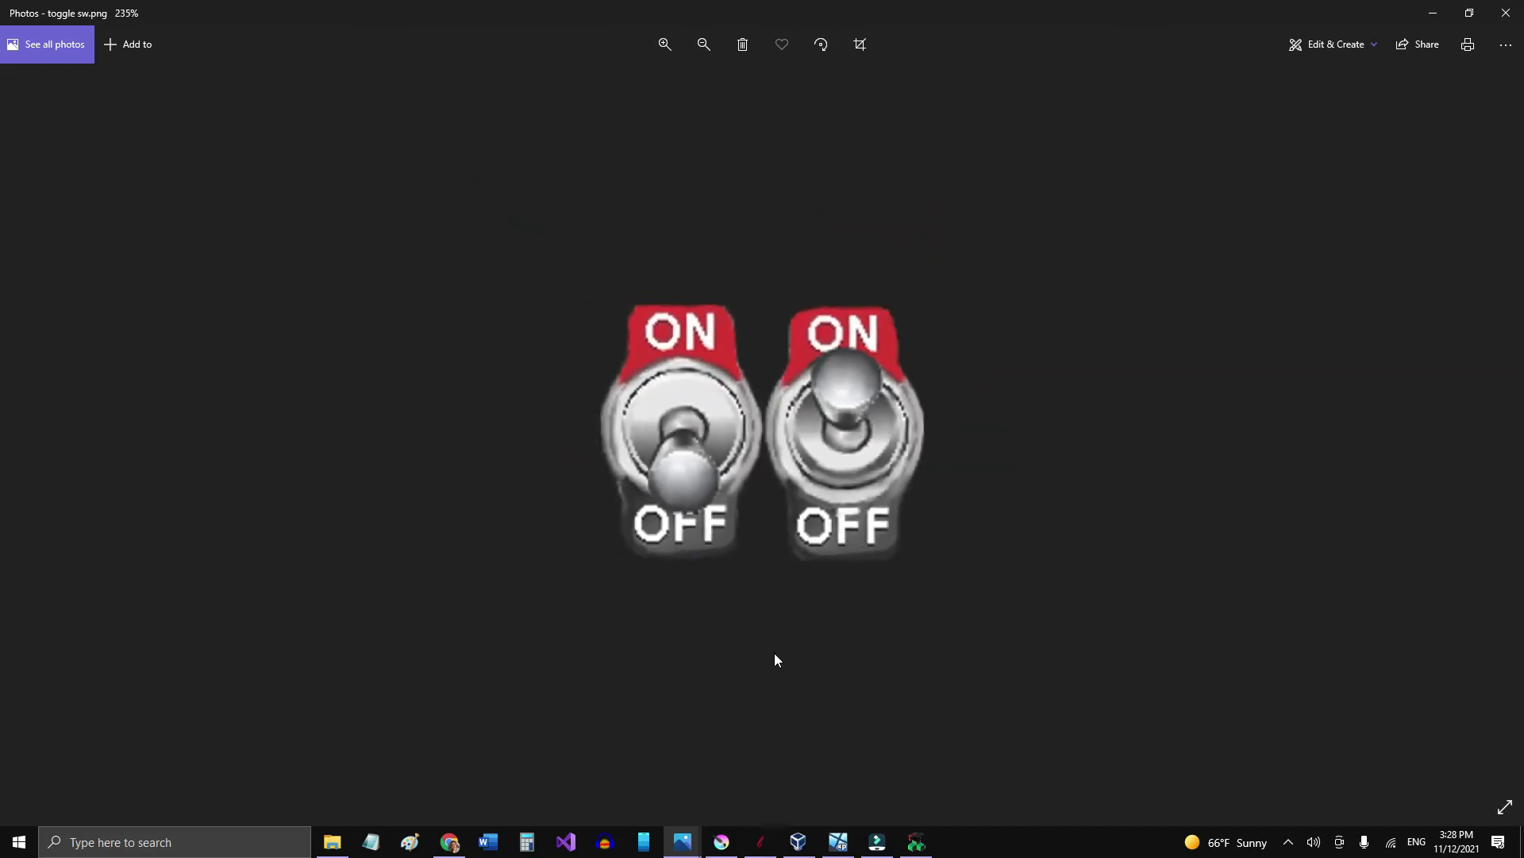
pyautogui.moveTo(684, 843)
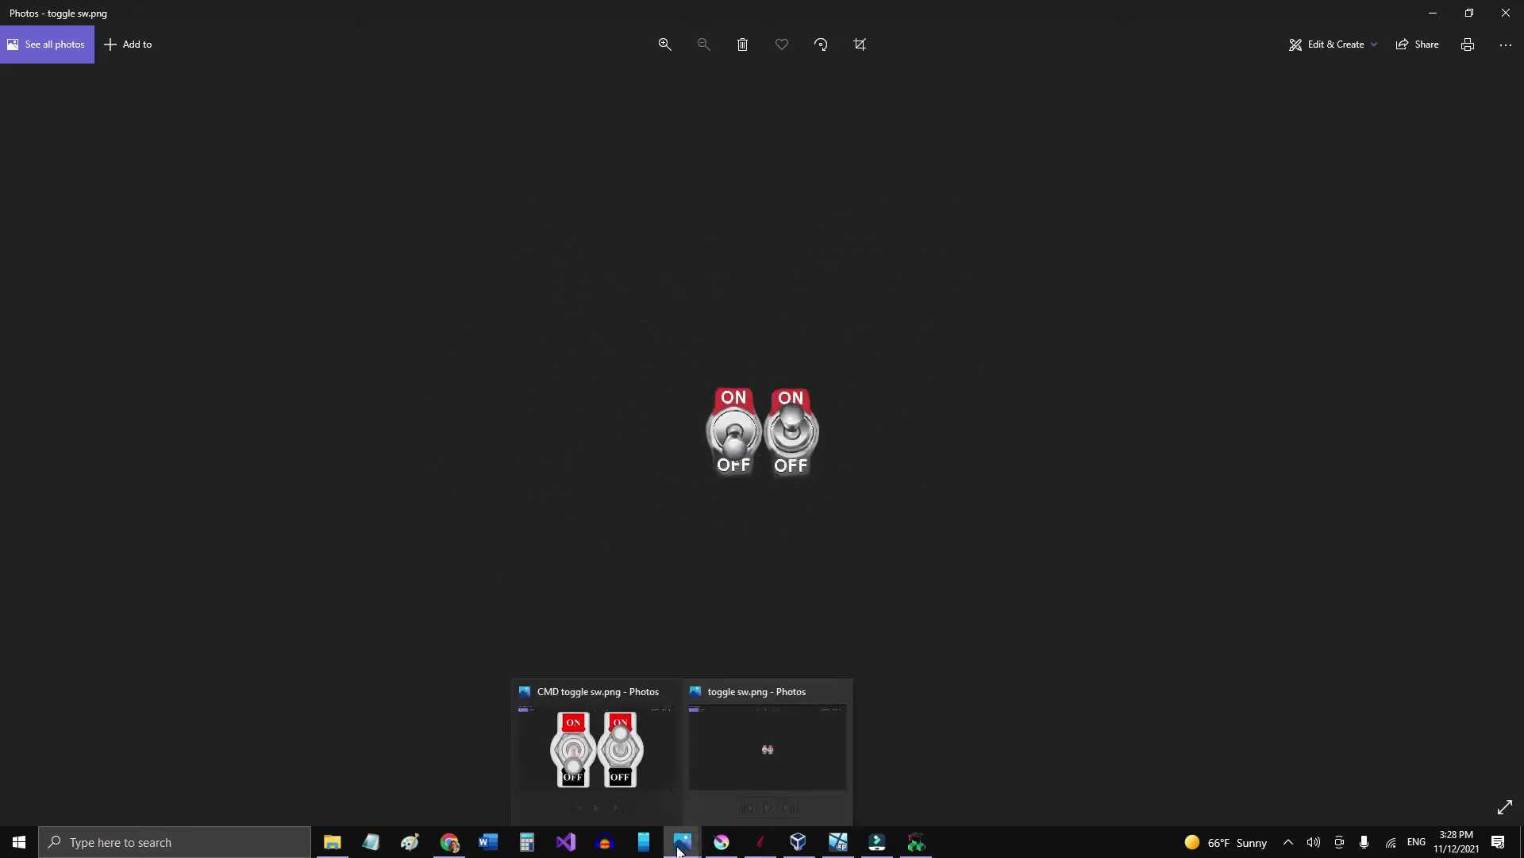
pyautogui.click(624, 780)
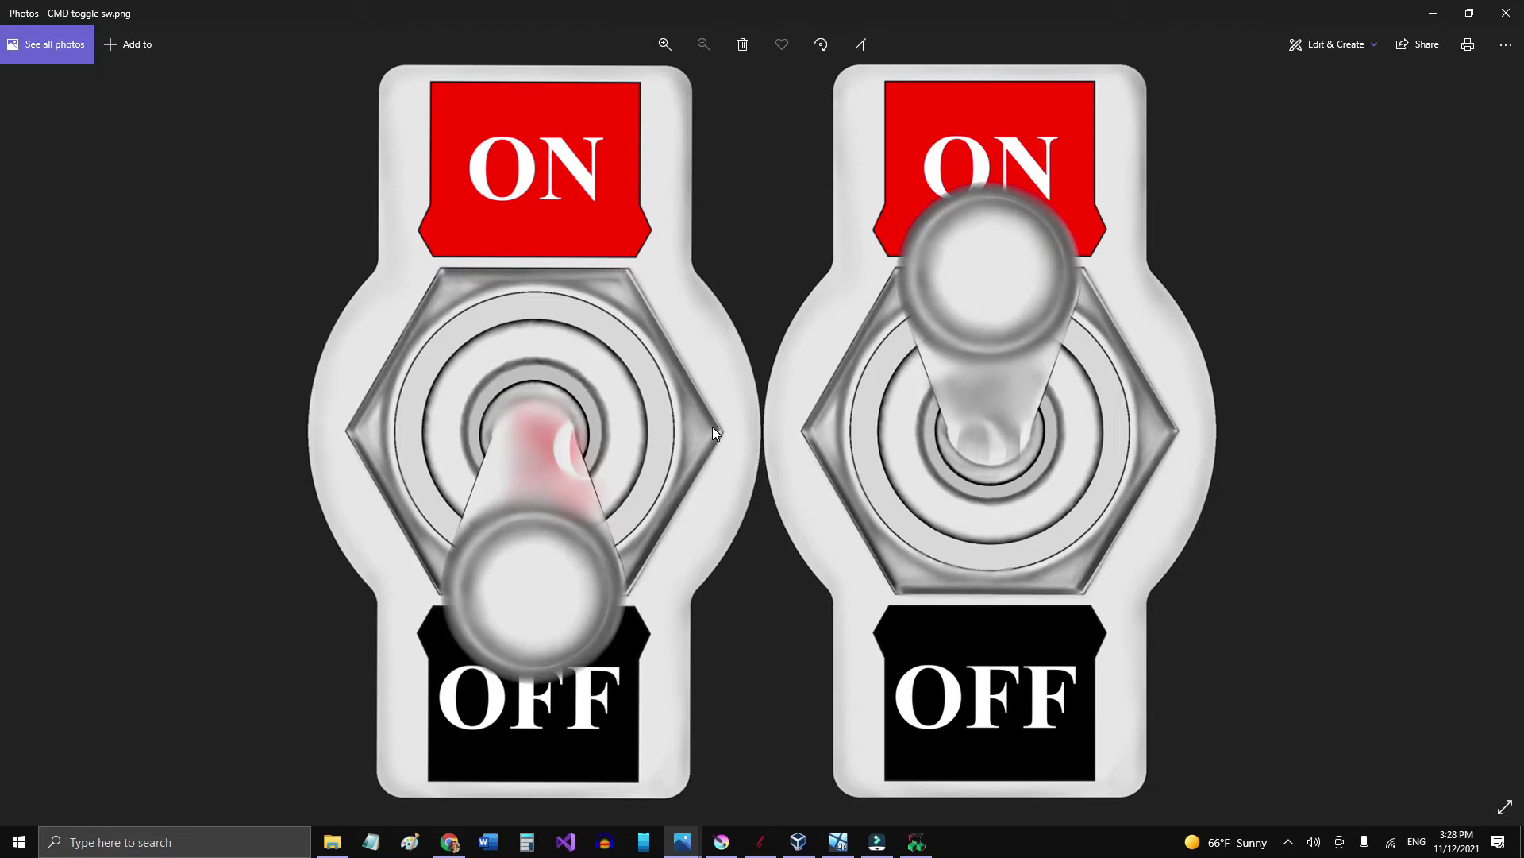
pyautogui.scroll(5, 713, 430)
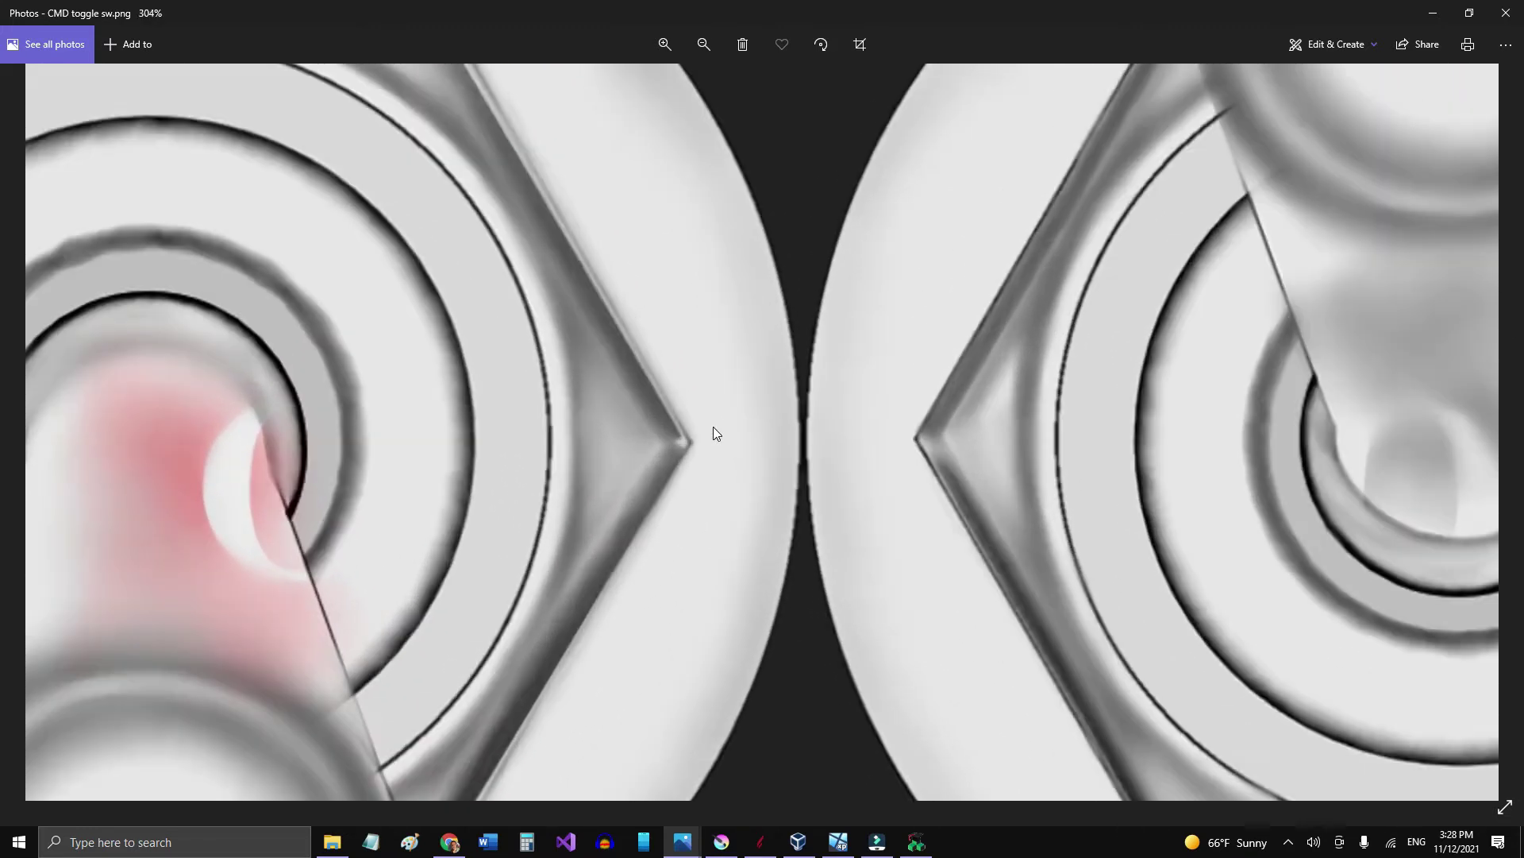
pyautogui.scroll(3, 713, 429)
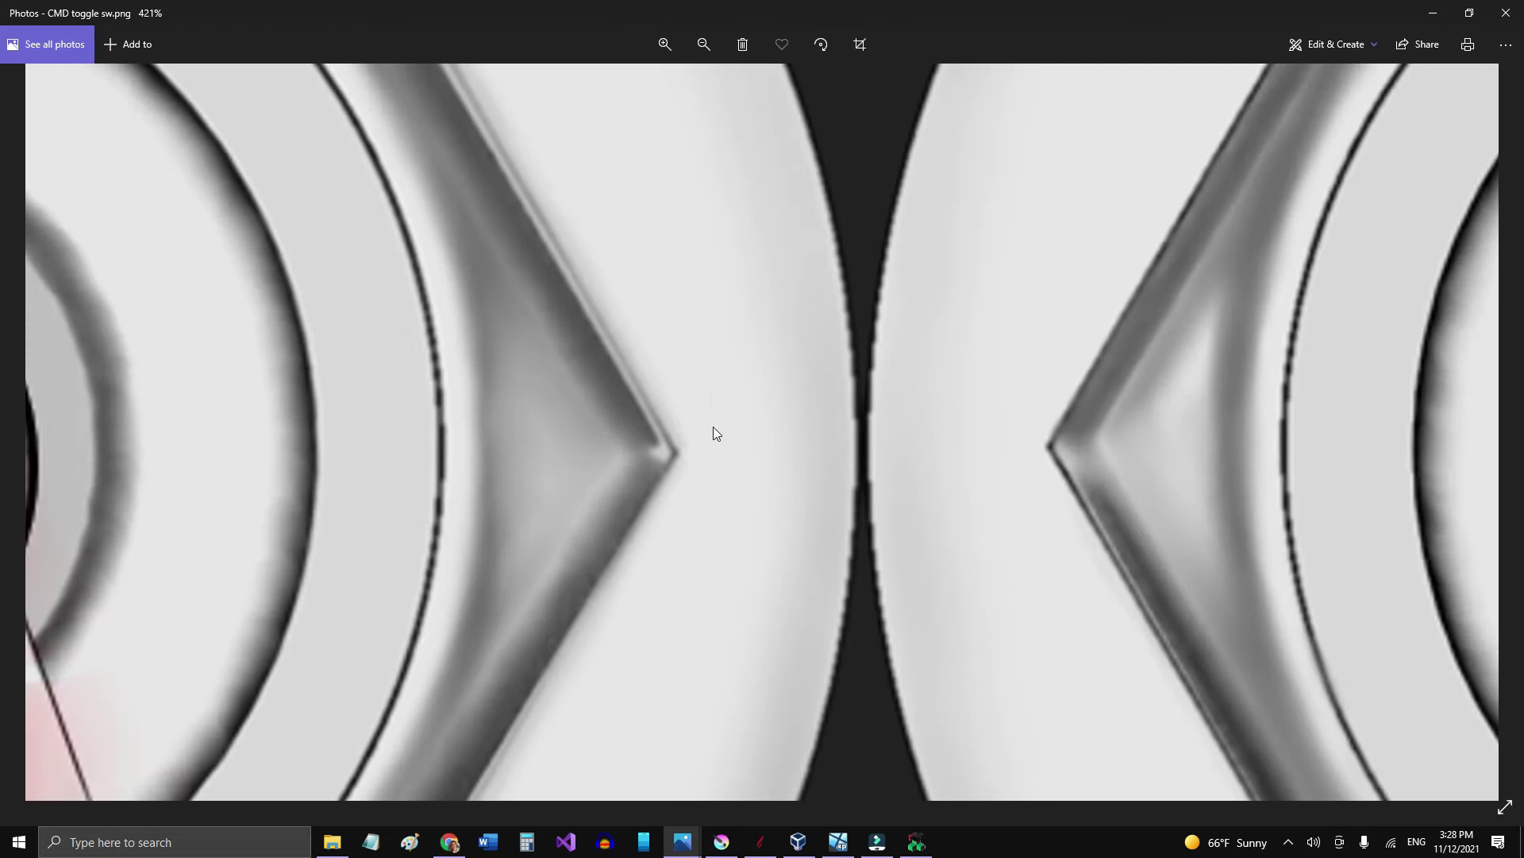
pyautogui.scroll(-8, 713, 427)
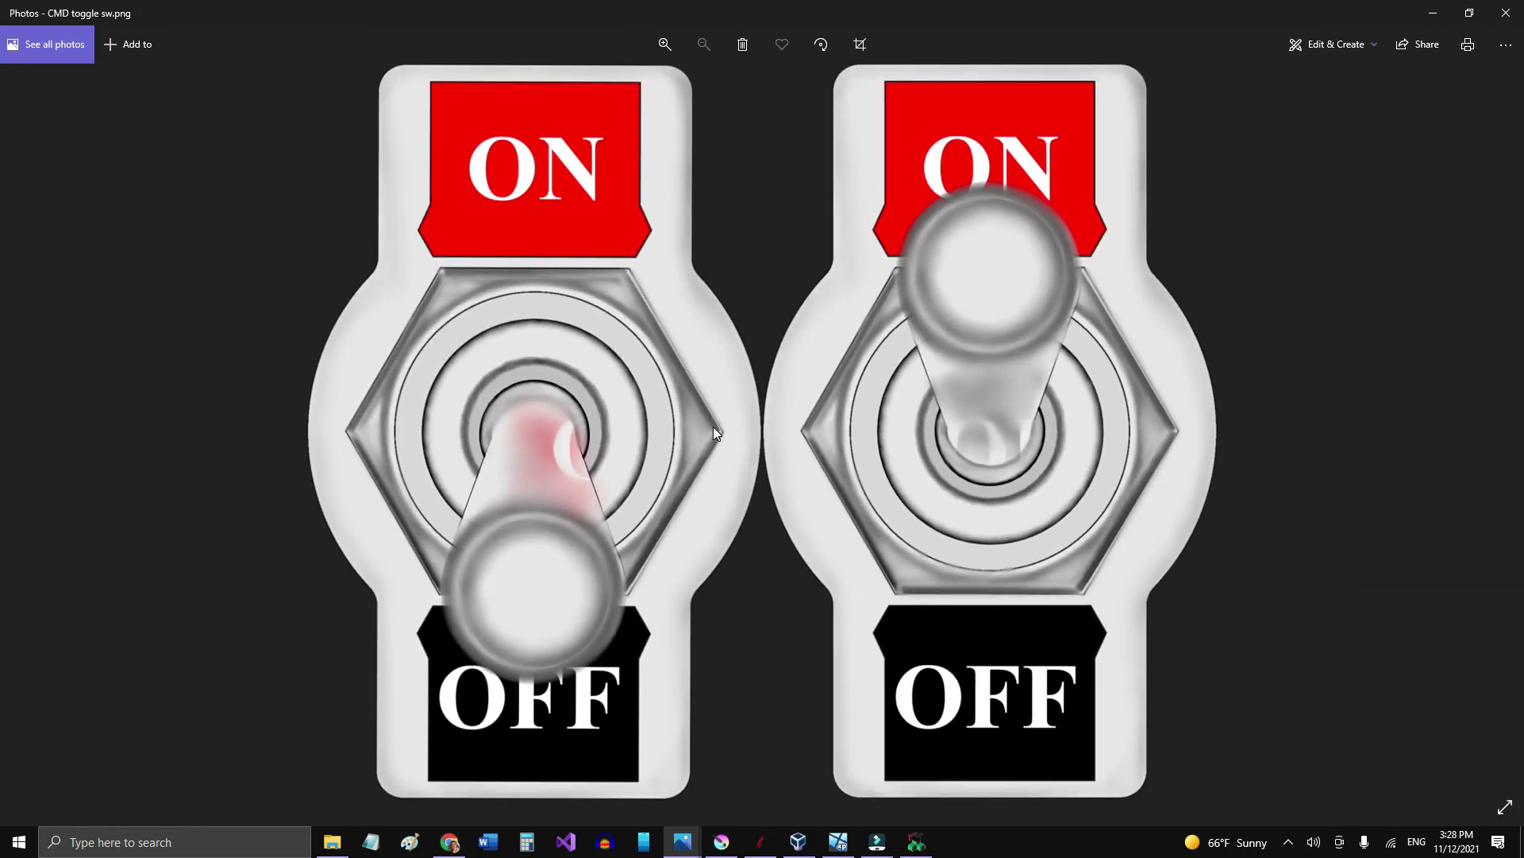
pyautogui.scroll(3, 713, 428)
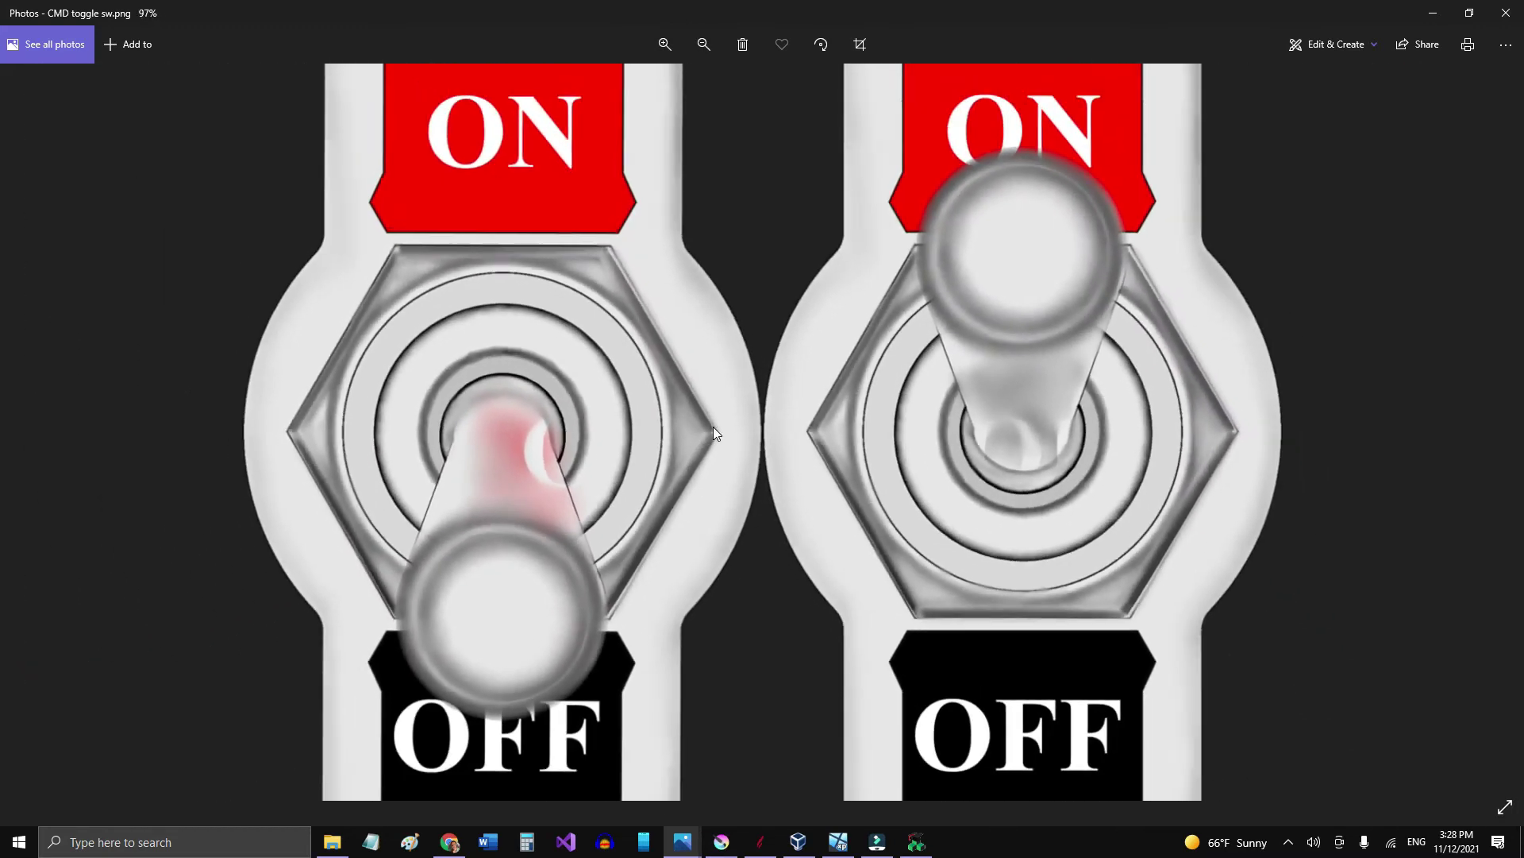
pyautogui.scroll(-2, 713, 433)
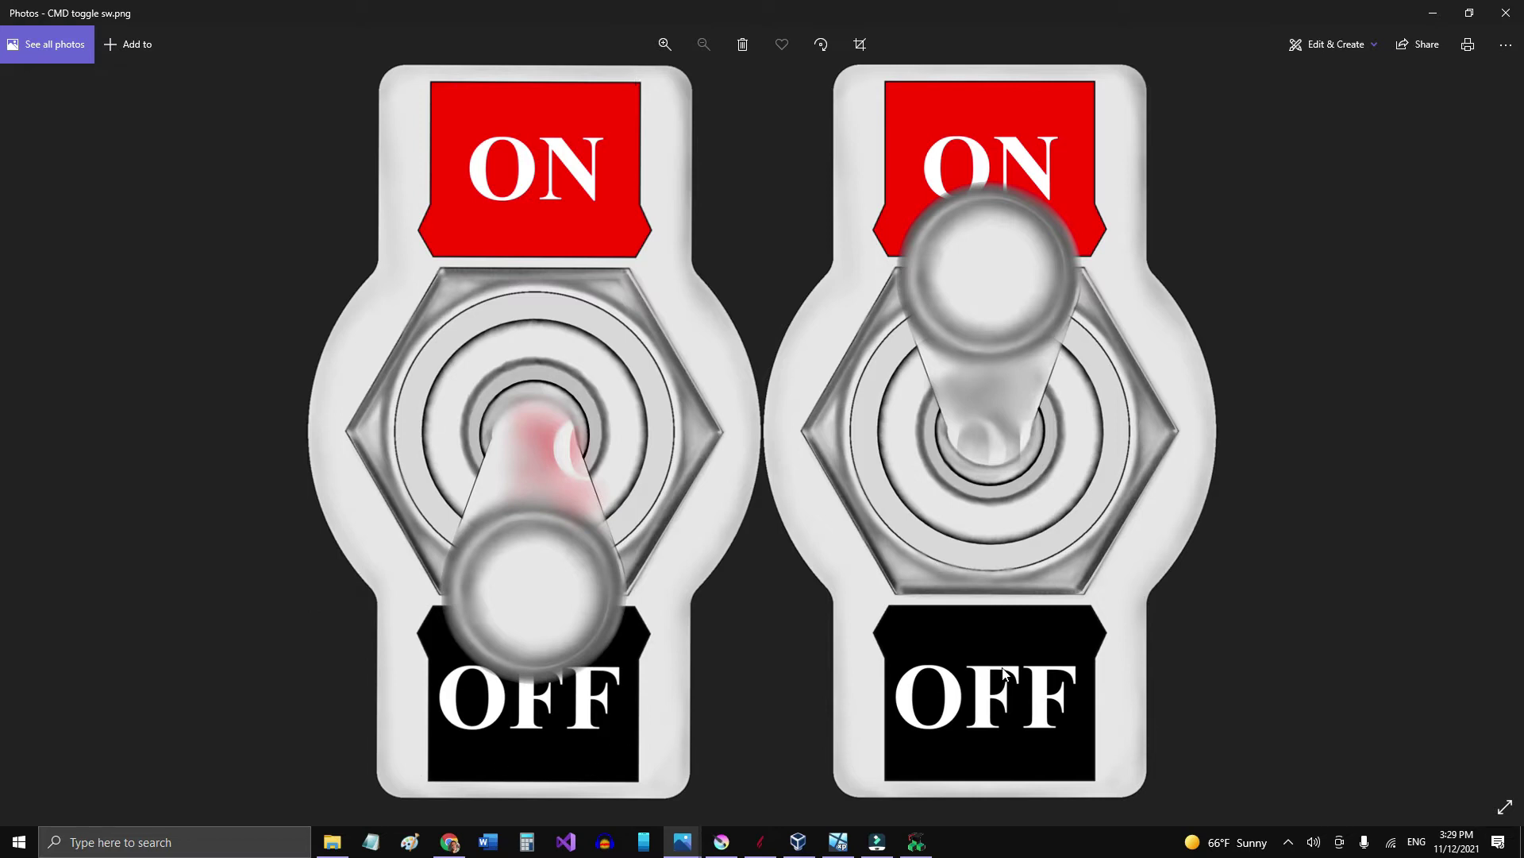
pyautogui.click(1434, 15)
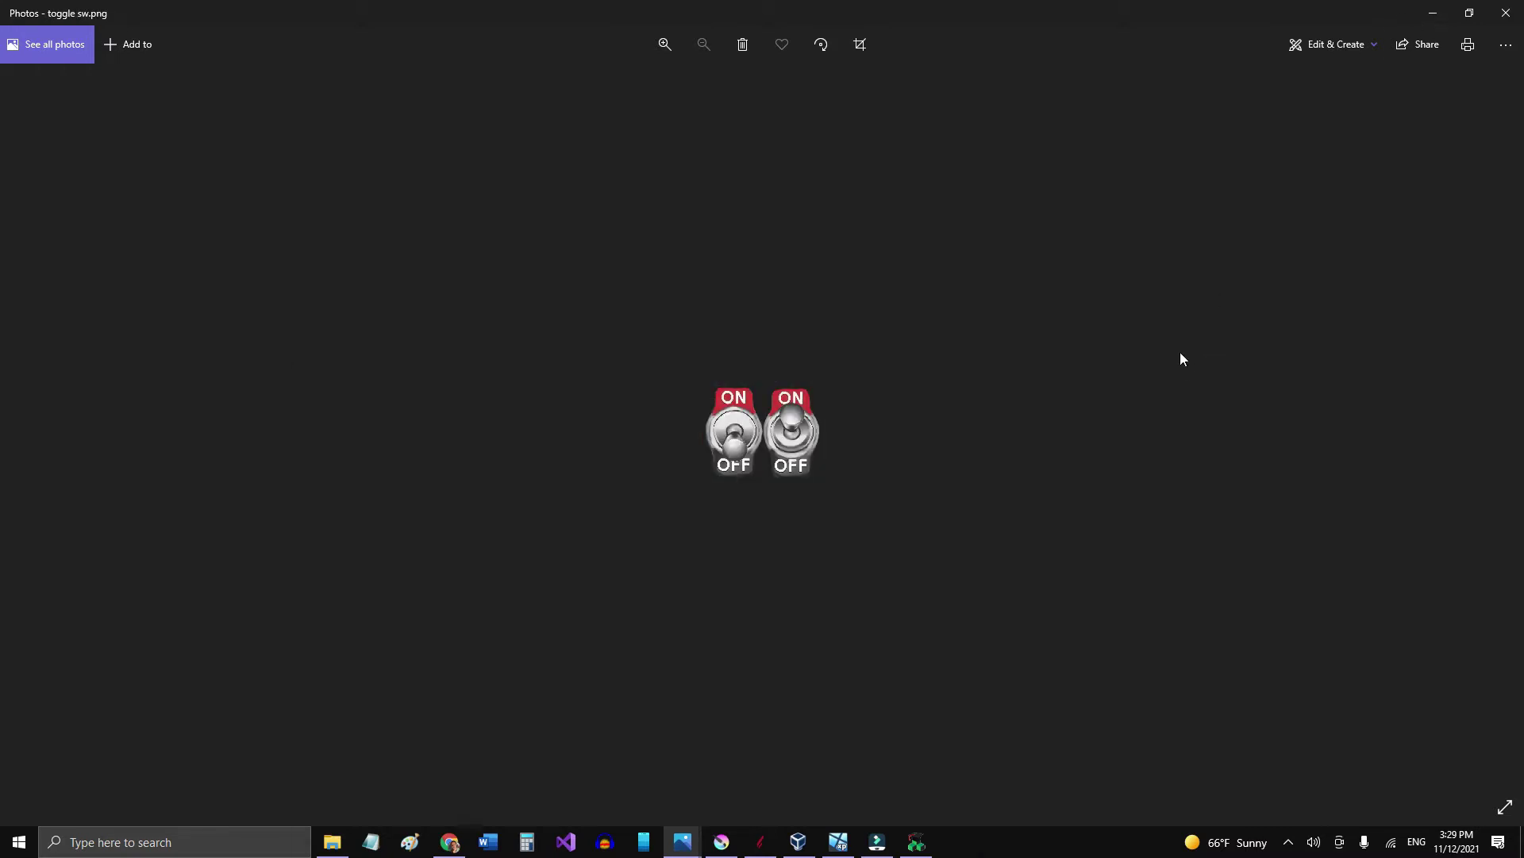
# Switch from Photos to the sw plate design in Aspire and confirm its 8.5 x 11 inch job size
pyautogui.click(1434, 13)
pyautogui.click(760, 842)
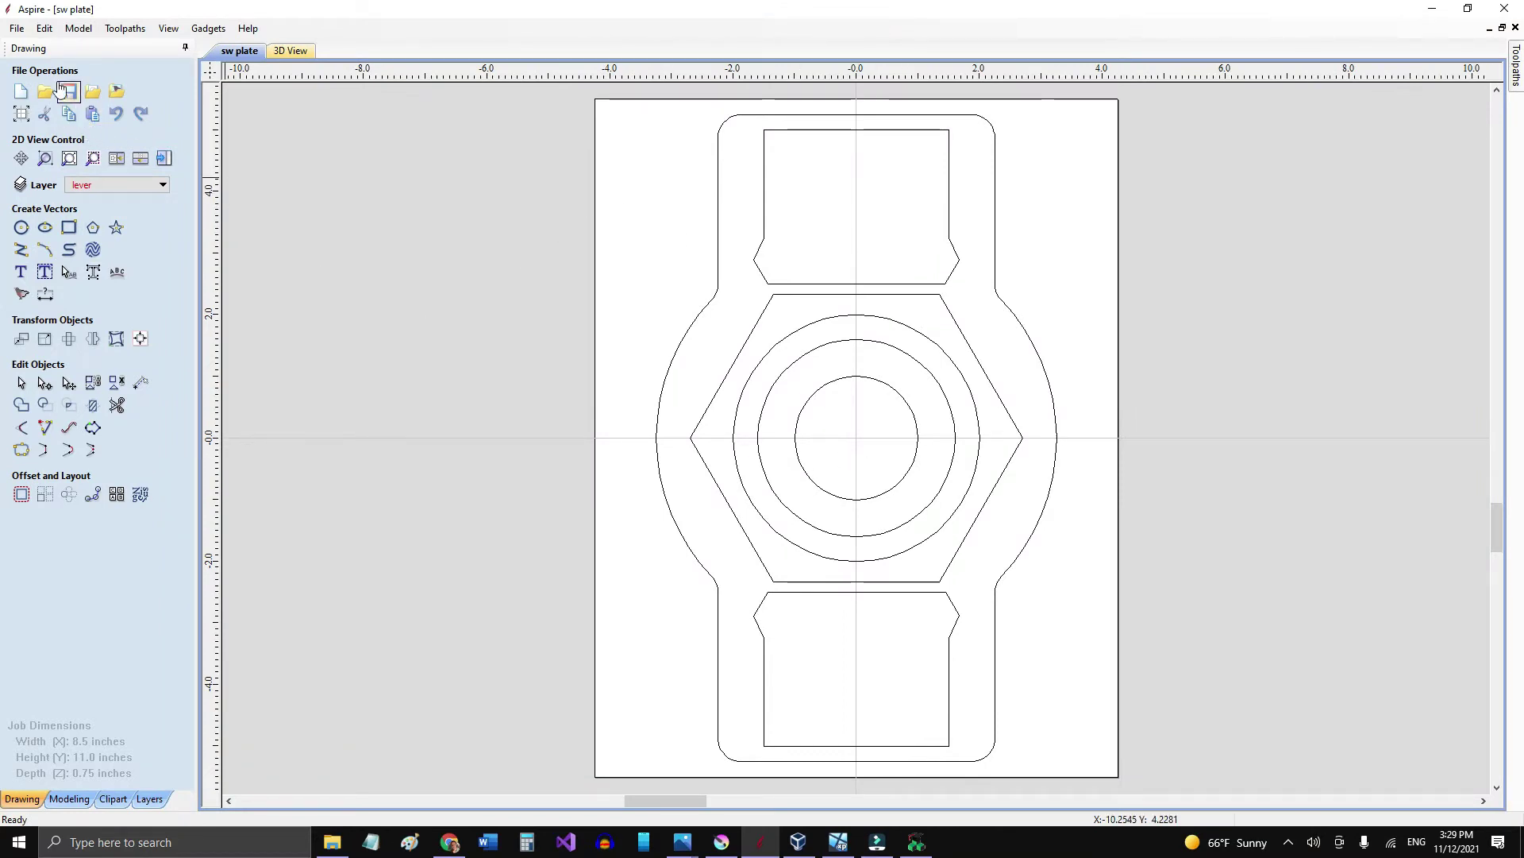
pyautogui.click(46, 28)
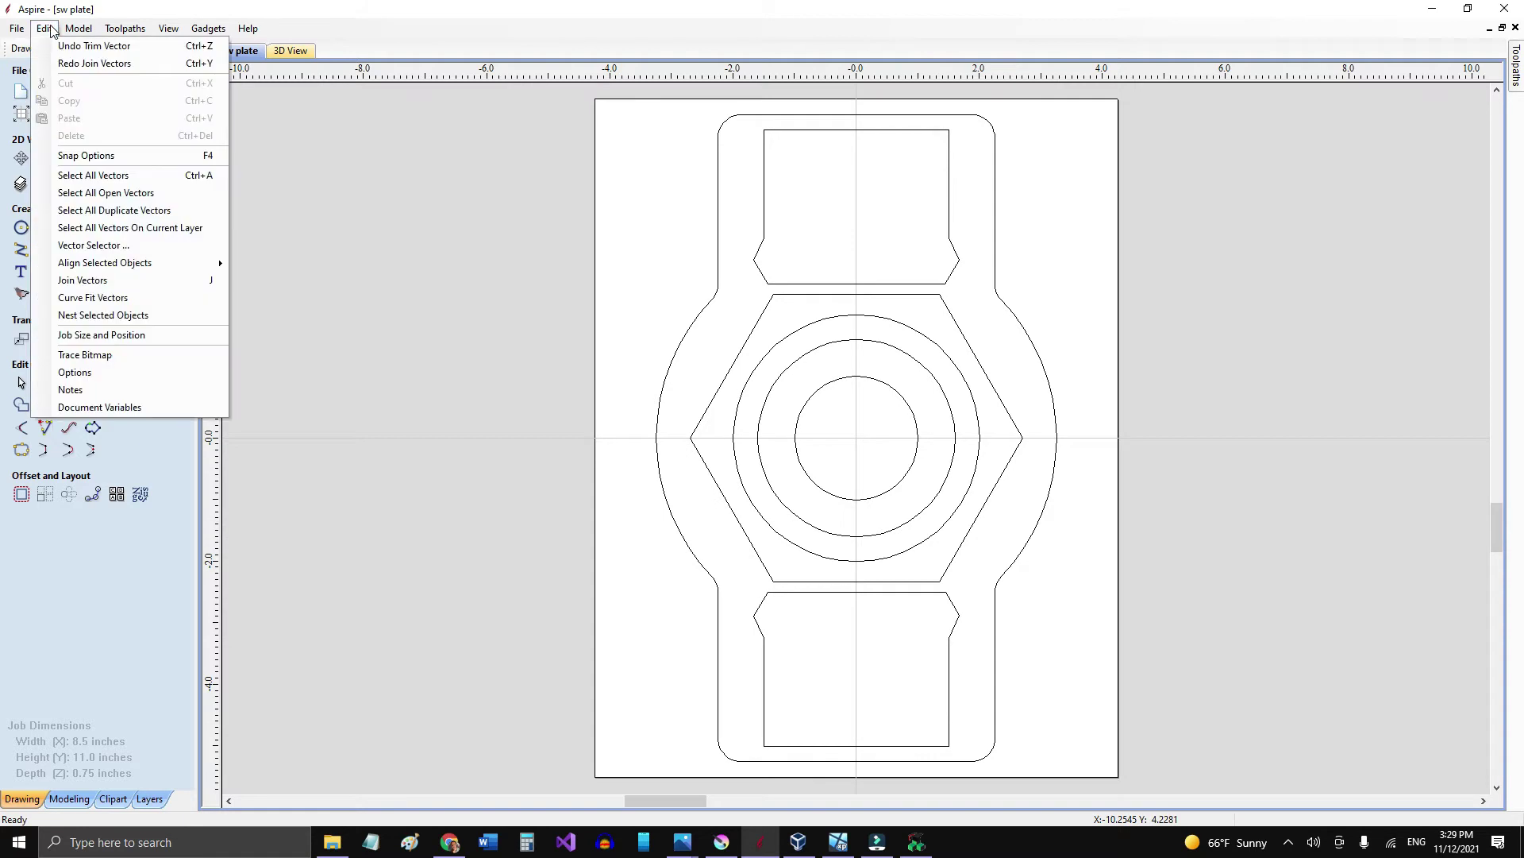
pyautogui.click(126, 335)
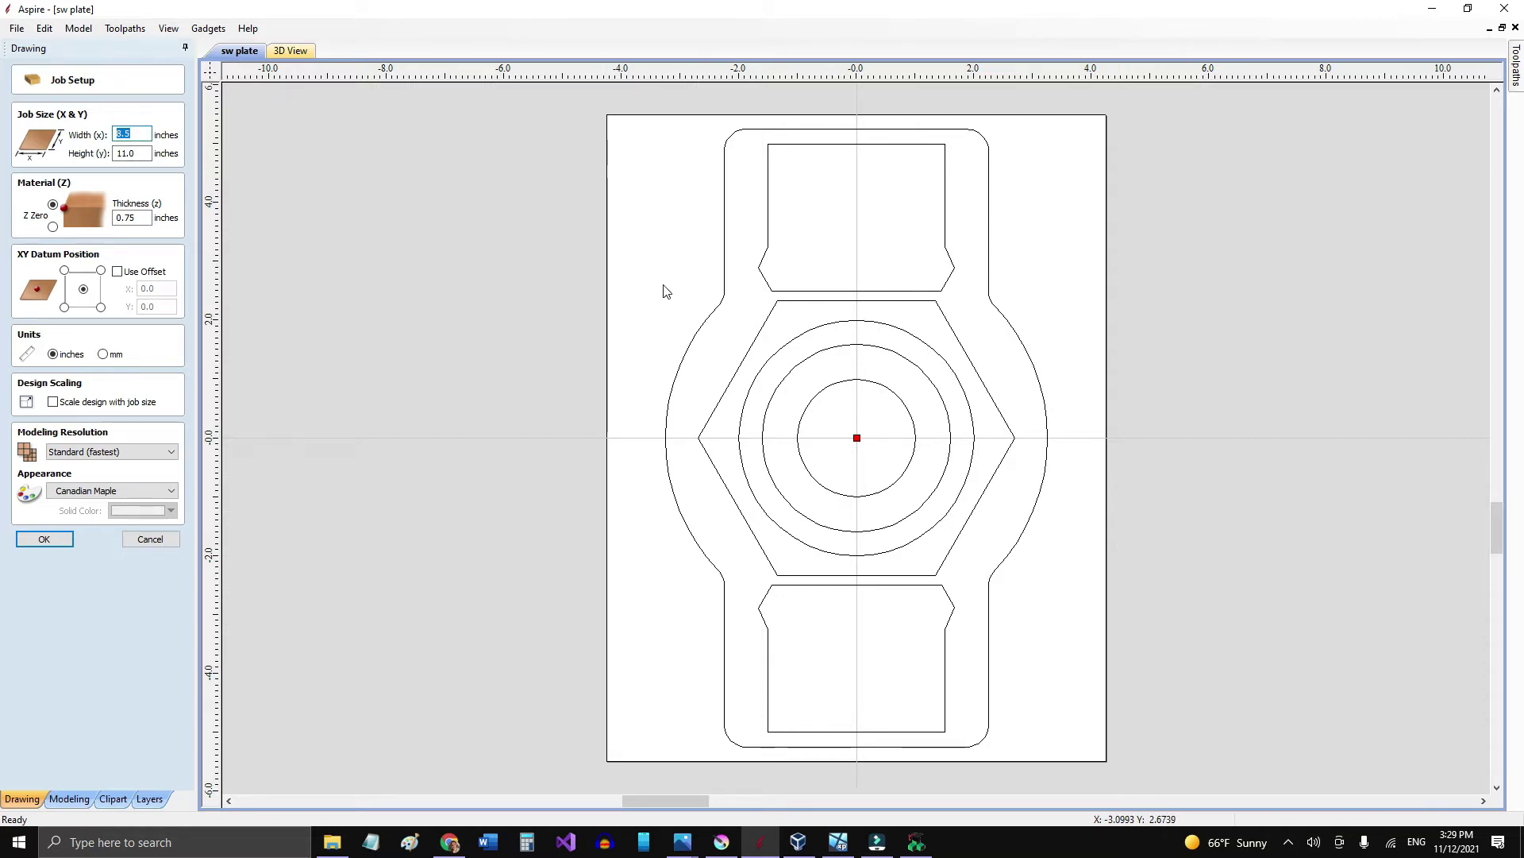
pyautogui.click(57, 540)
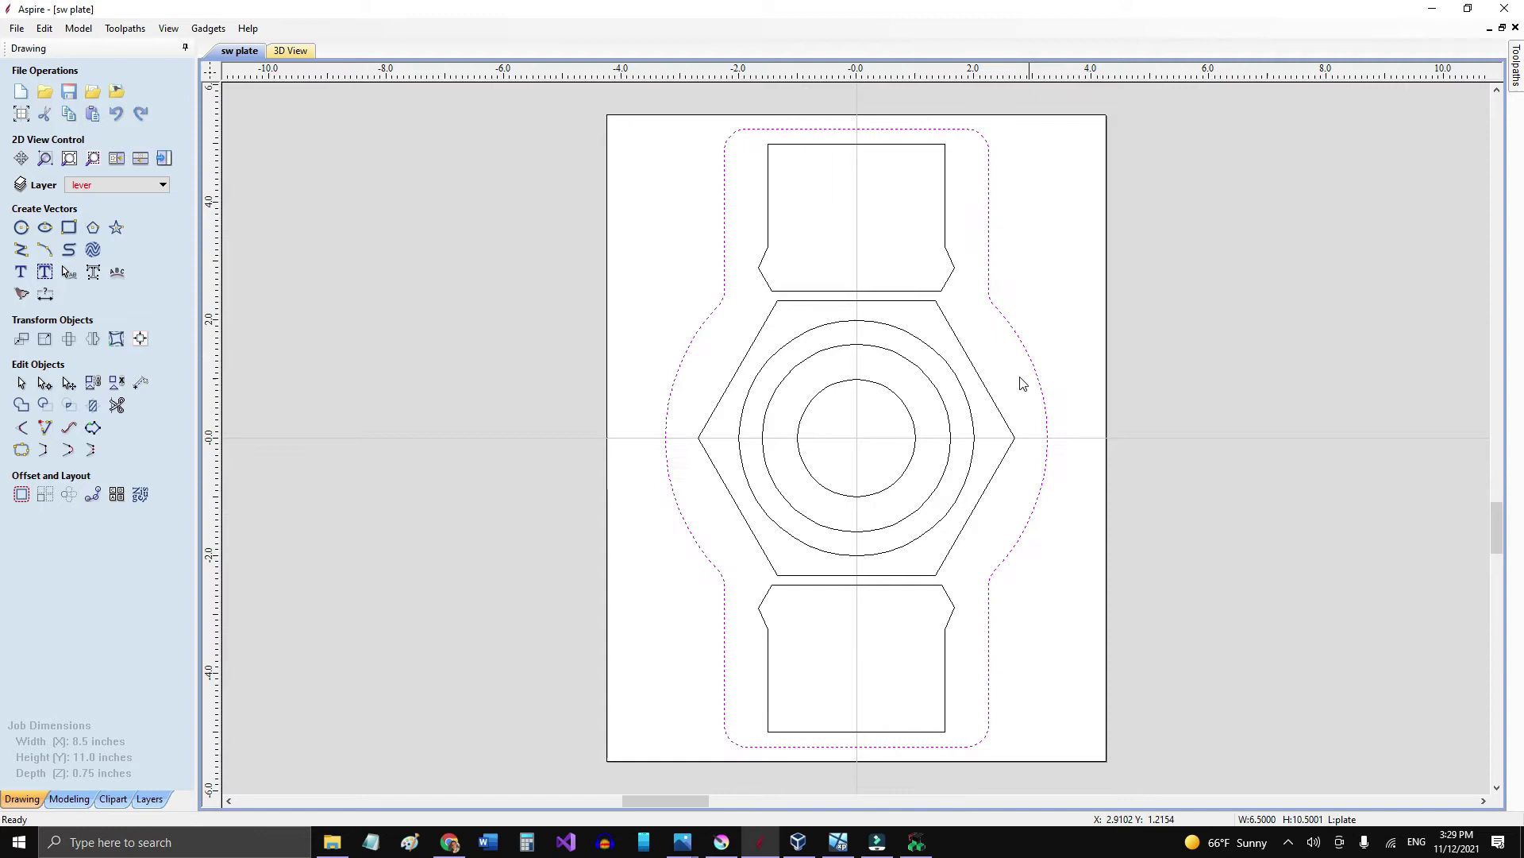
# Check the hexagon, Circle and Polygon forms without drawing, then box-select all seven plate vectors
pyautogui.click(1000, 412)
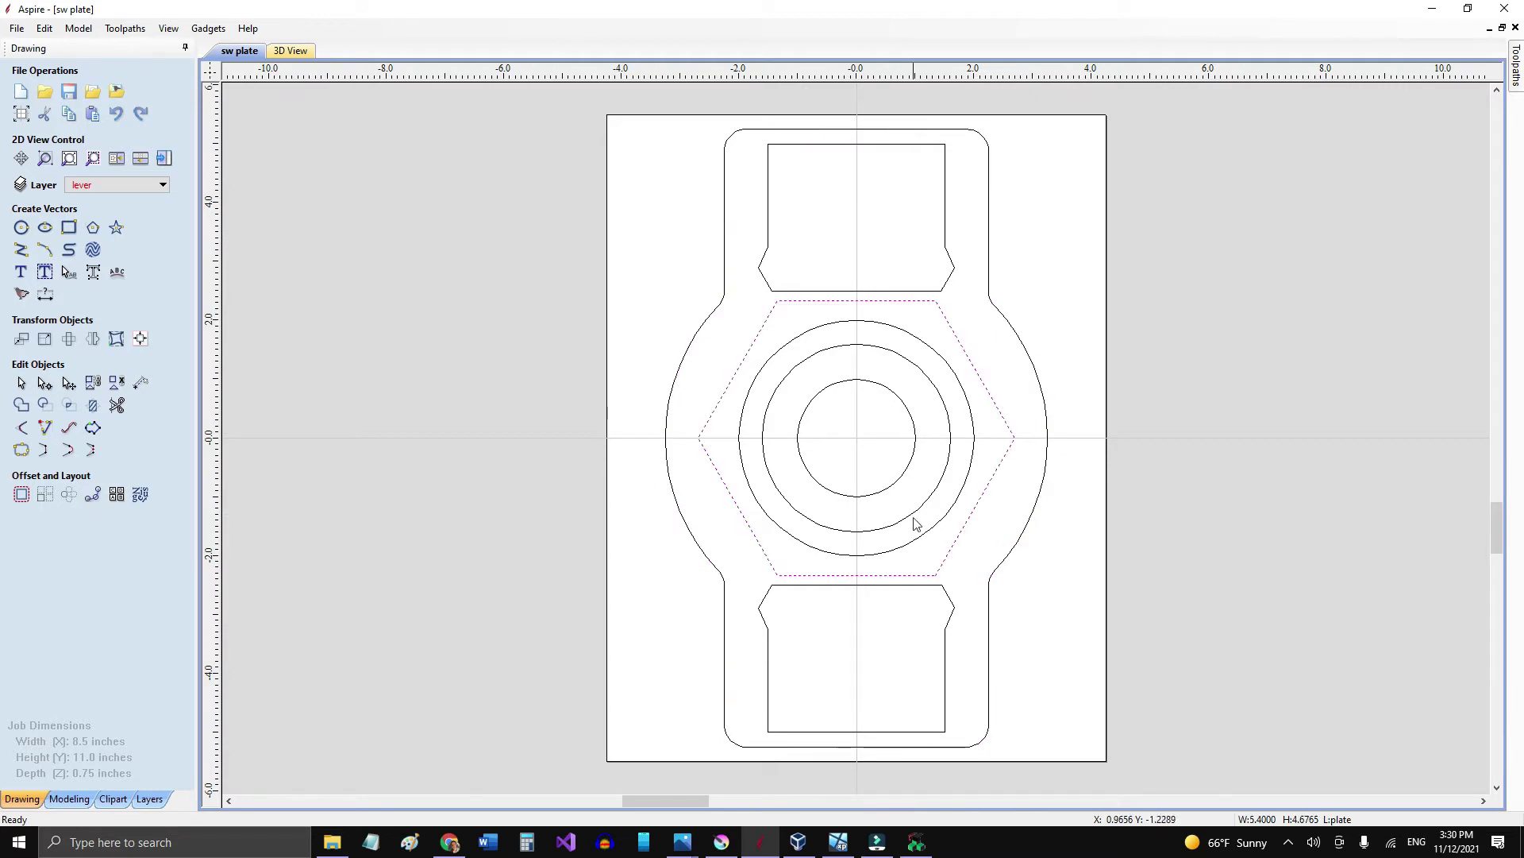
pyautogui.press('Escape')
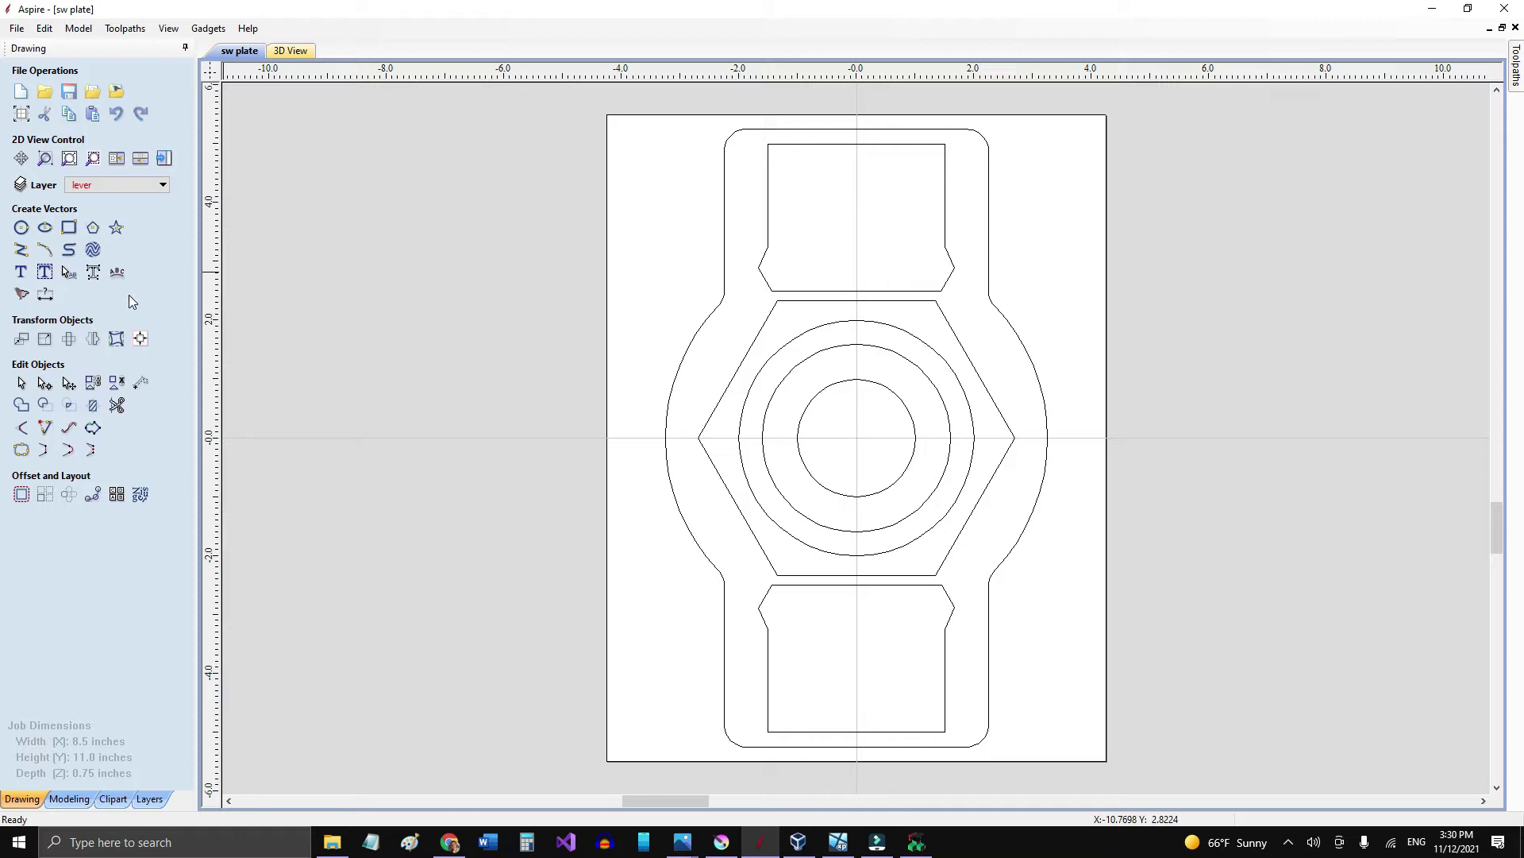
pyautogui.click(21, 227)
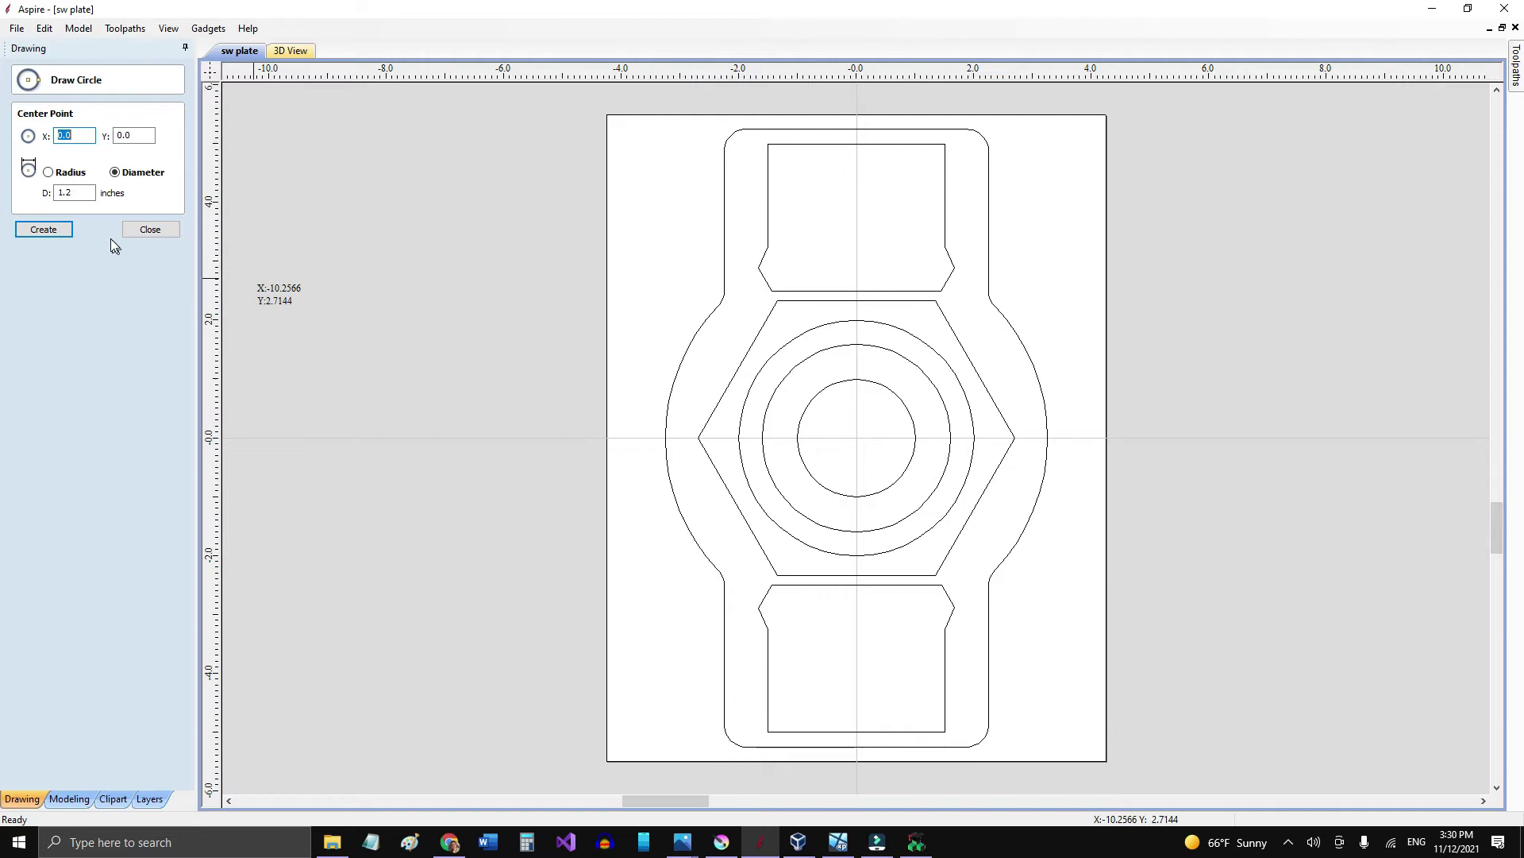
pyautogui.click(150, 230)
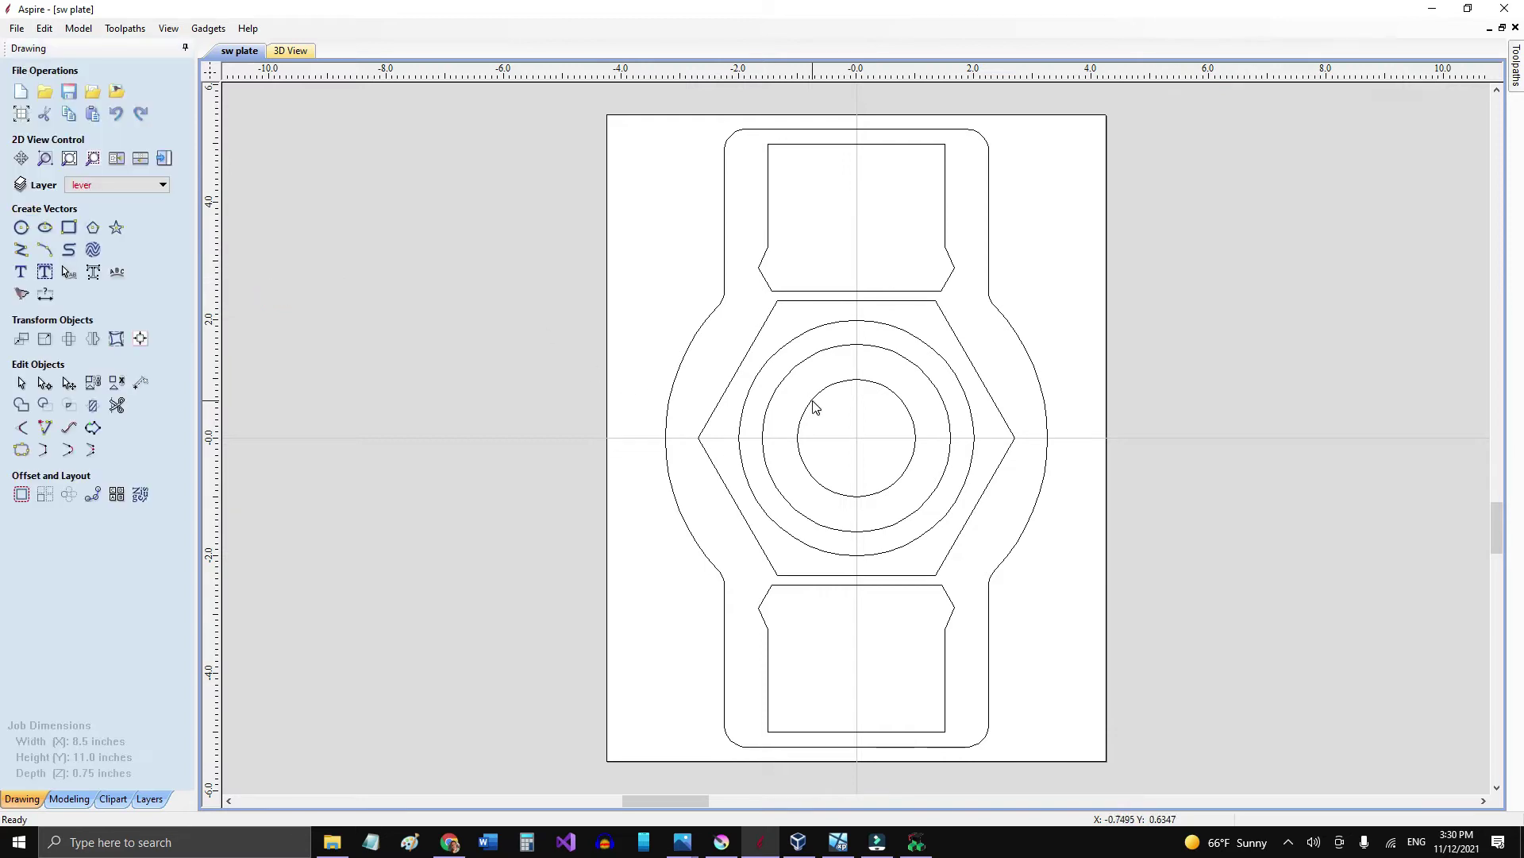
pyautogui.click(92, 227)
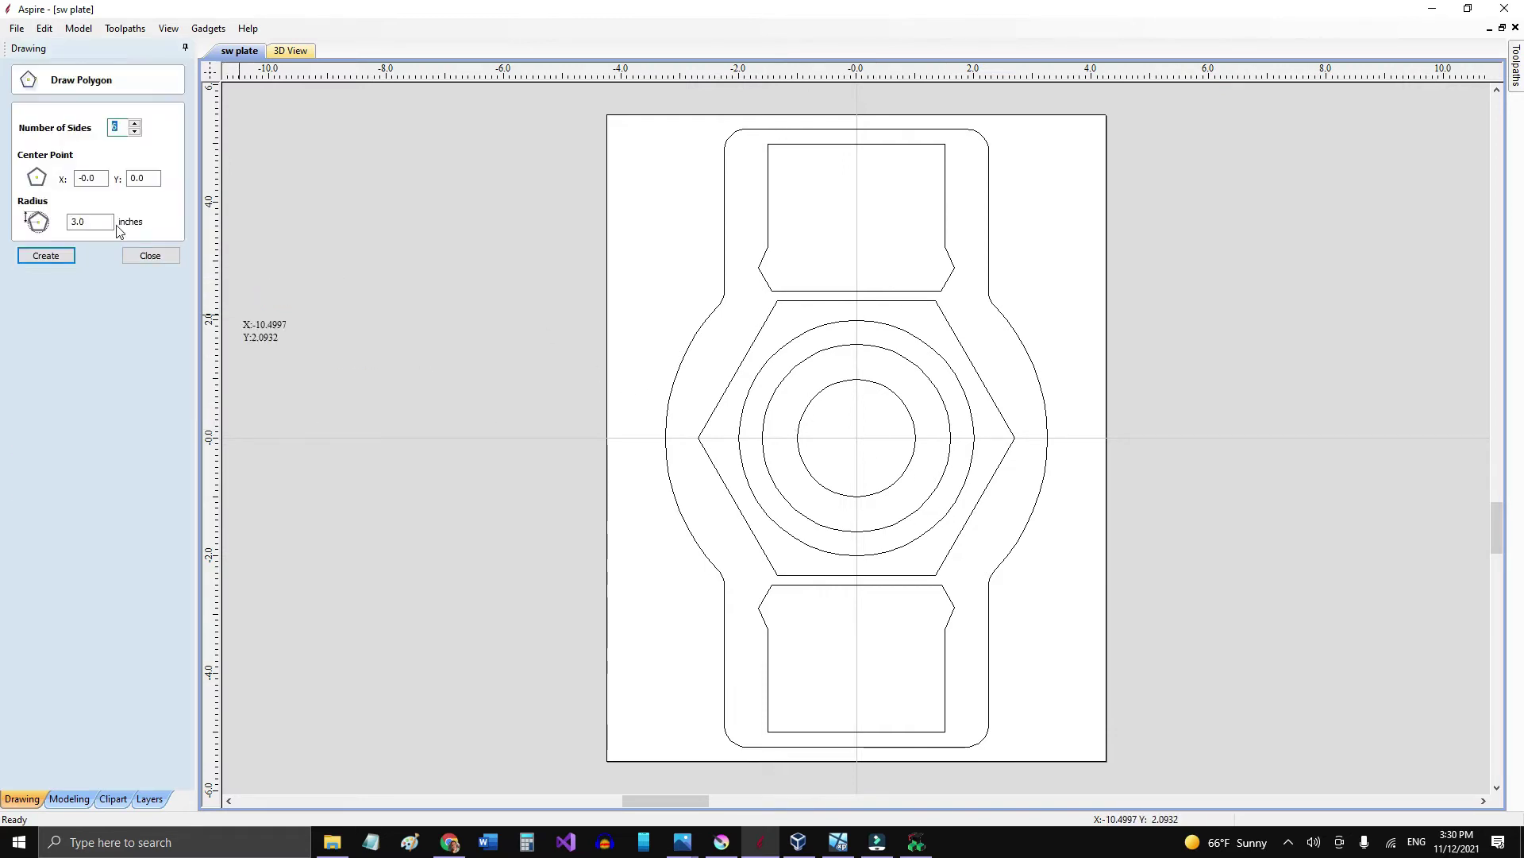
pyautogui.click(151, 257)
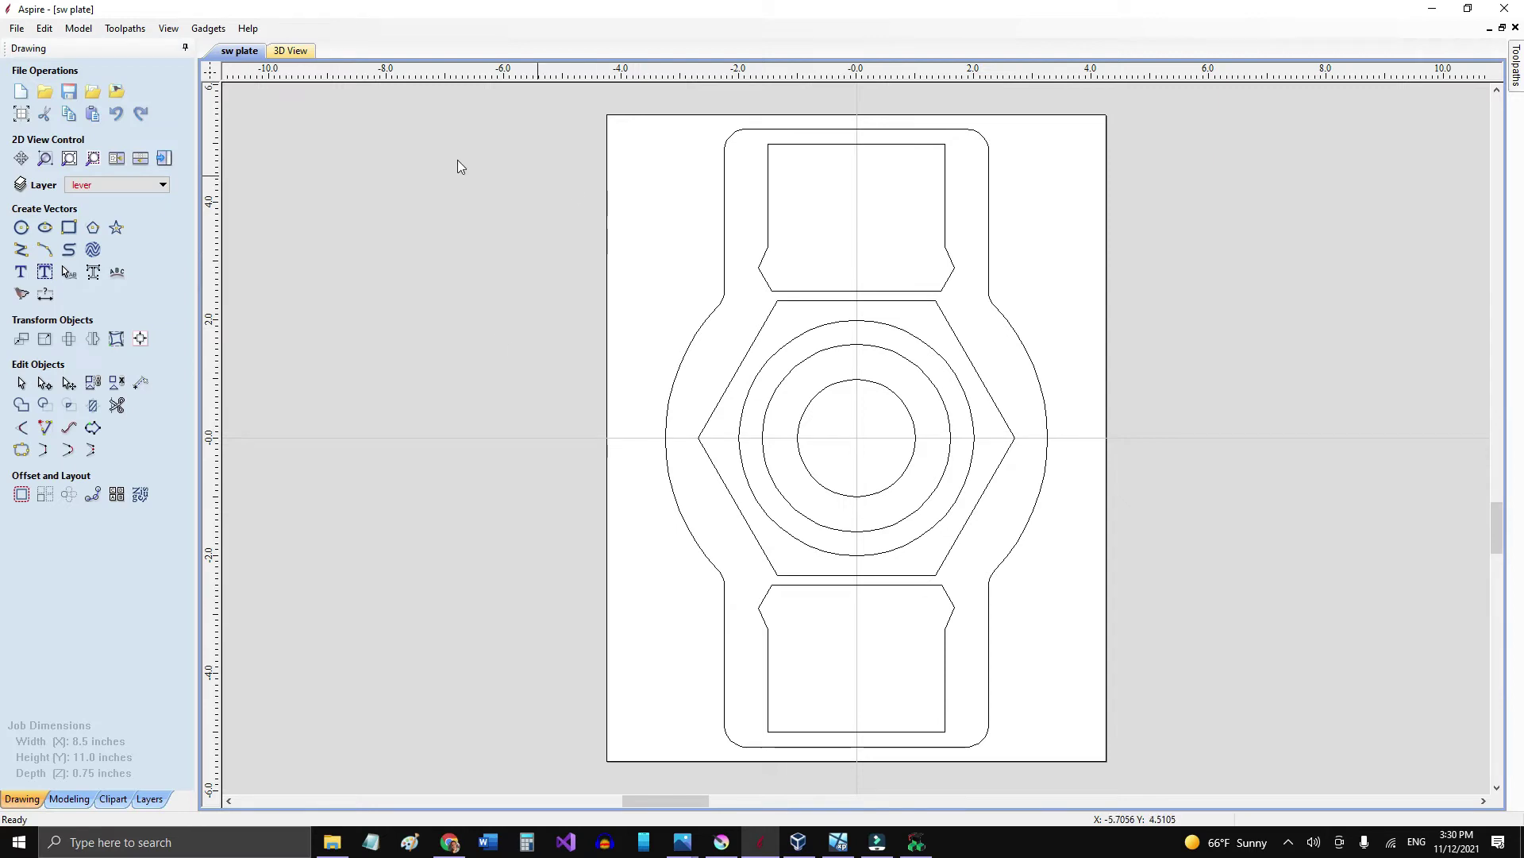
pyautogui.moveTo(940, 586); pyautogui.dragTo(1093, 764)
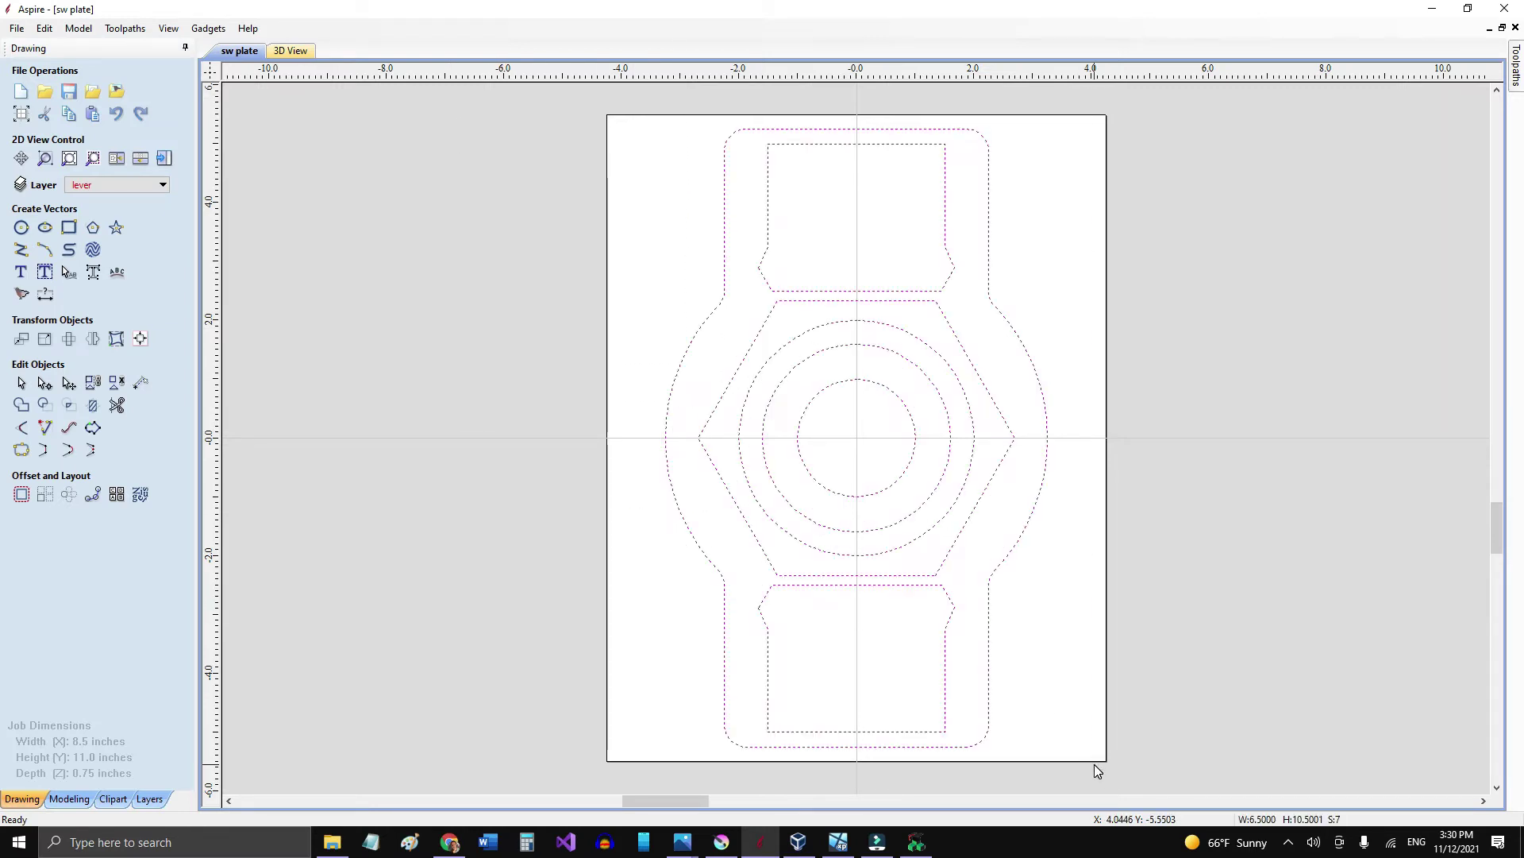
# Review the File > Export selected-vector formats, then minimise Aspire to the desktop
pyautogui.click(16, 28)
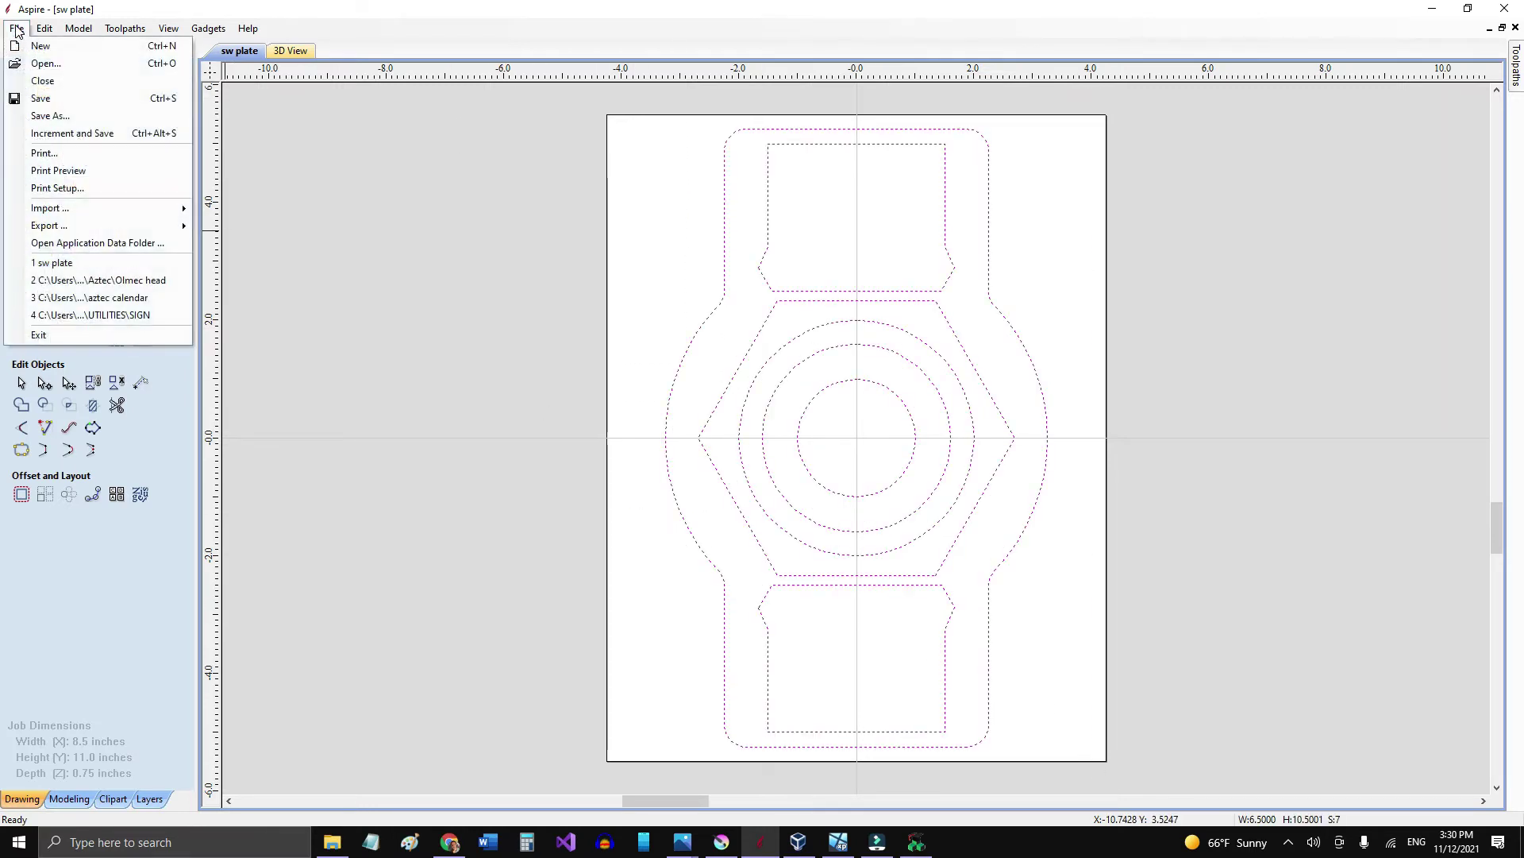
pyautogui.moveTo(45, 228)
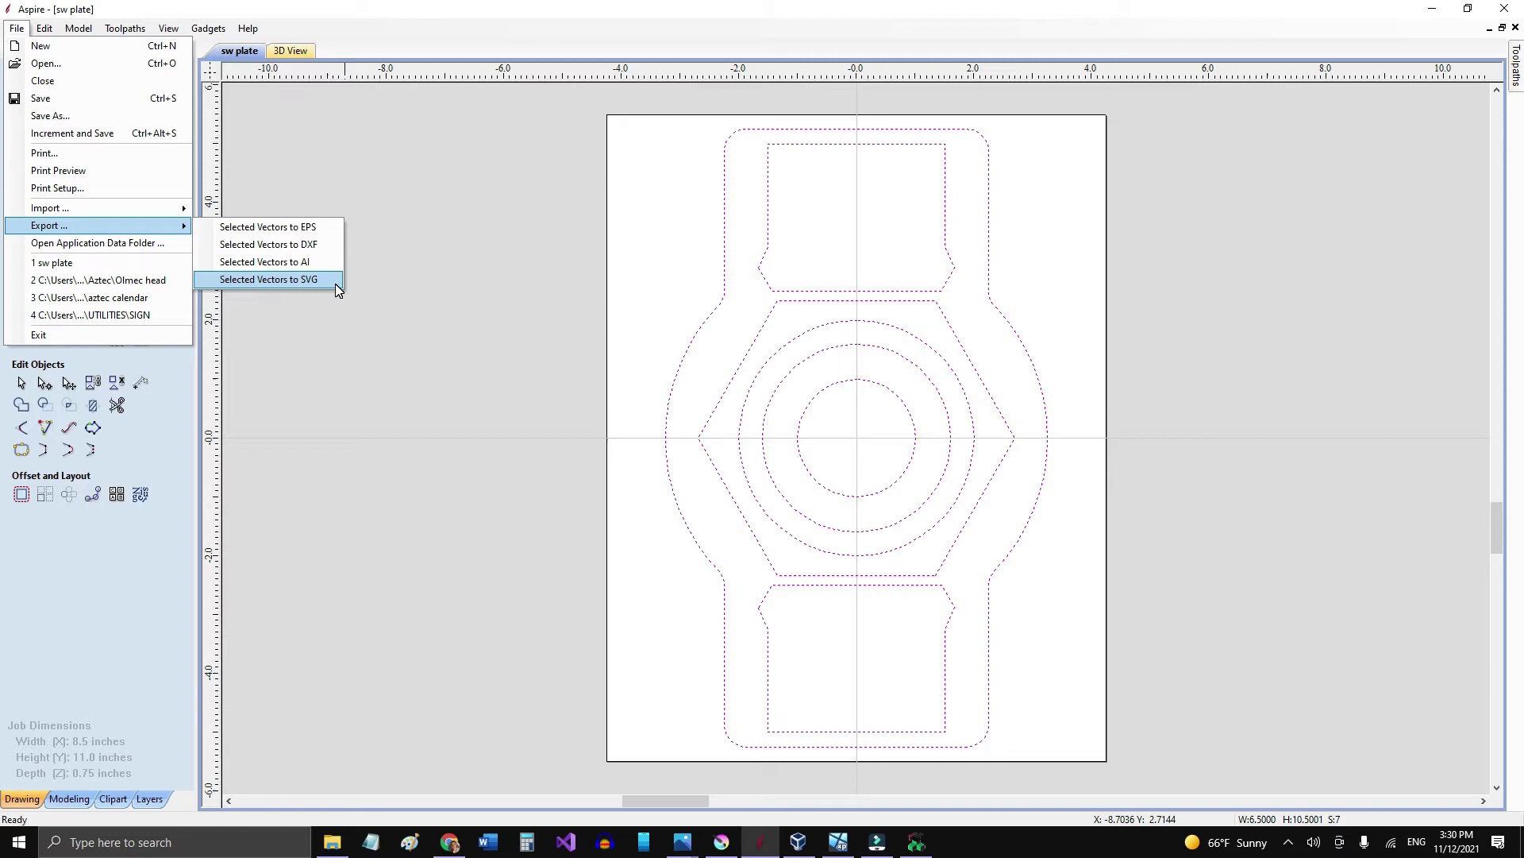
pyautogui.click(384, 262)
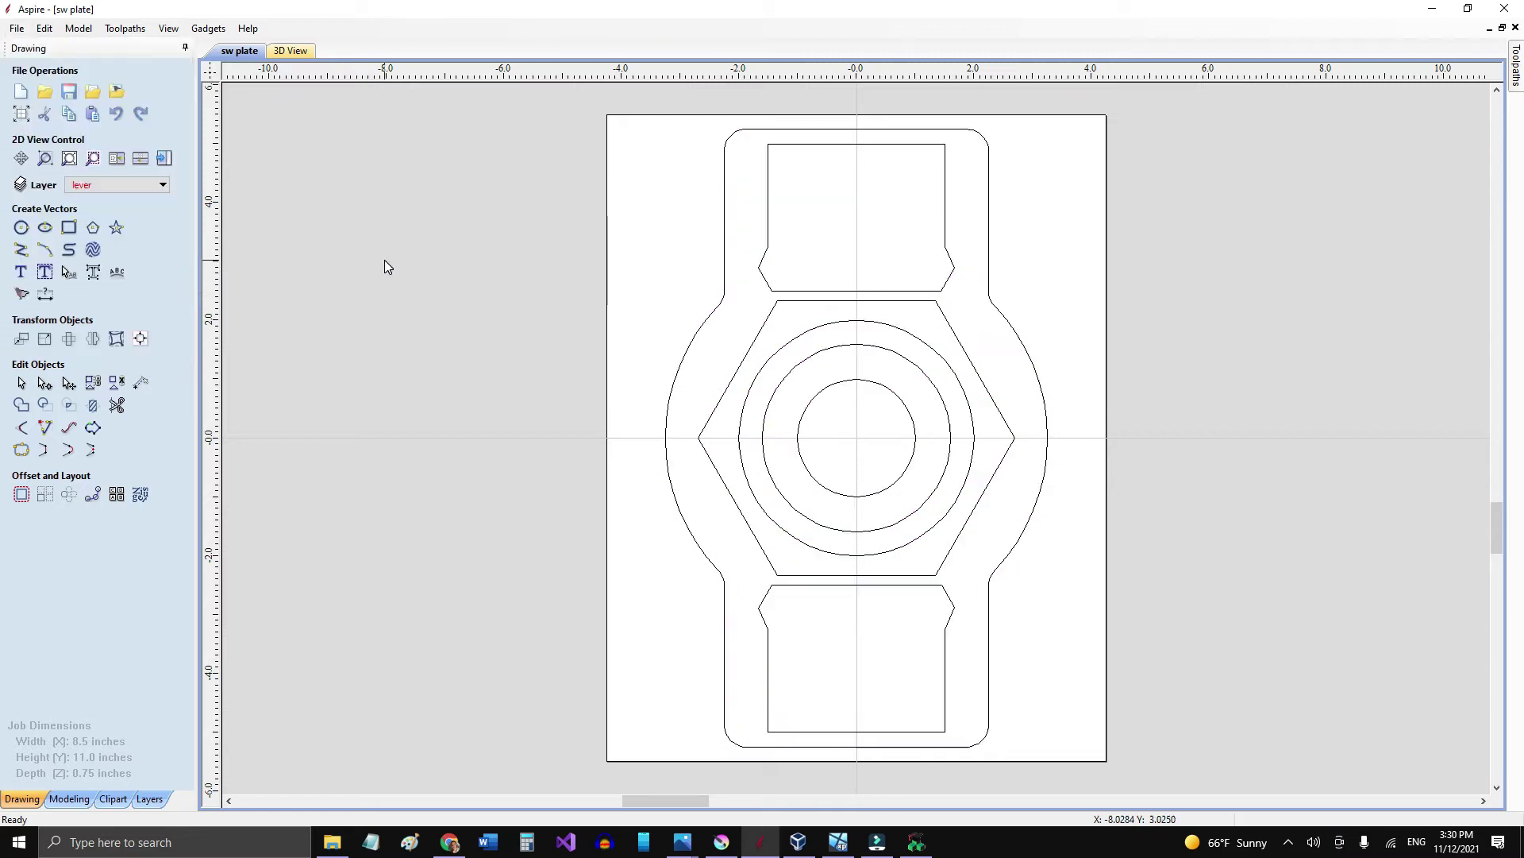
pyautogui.press('super+d')
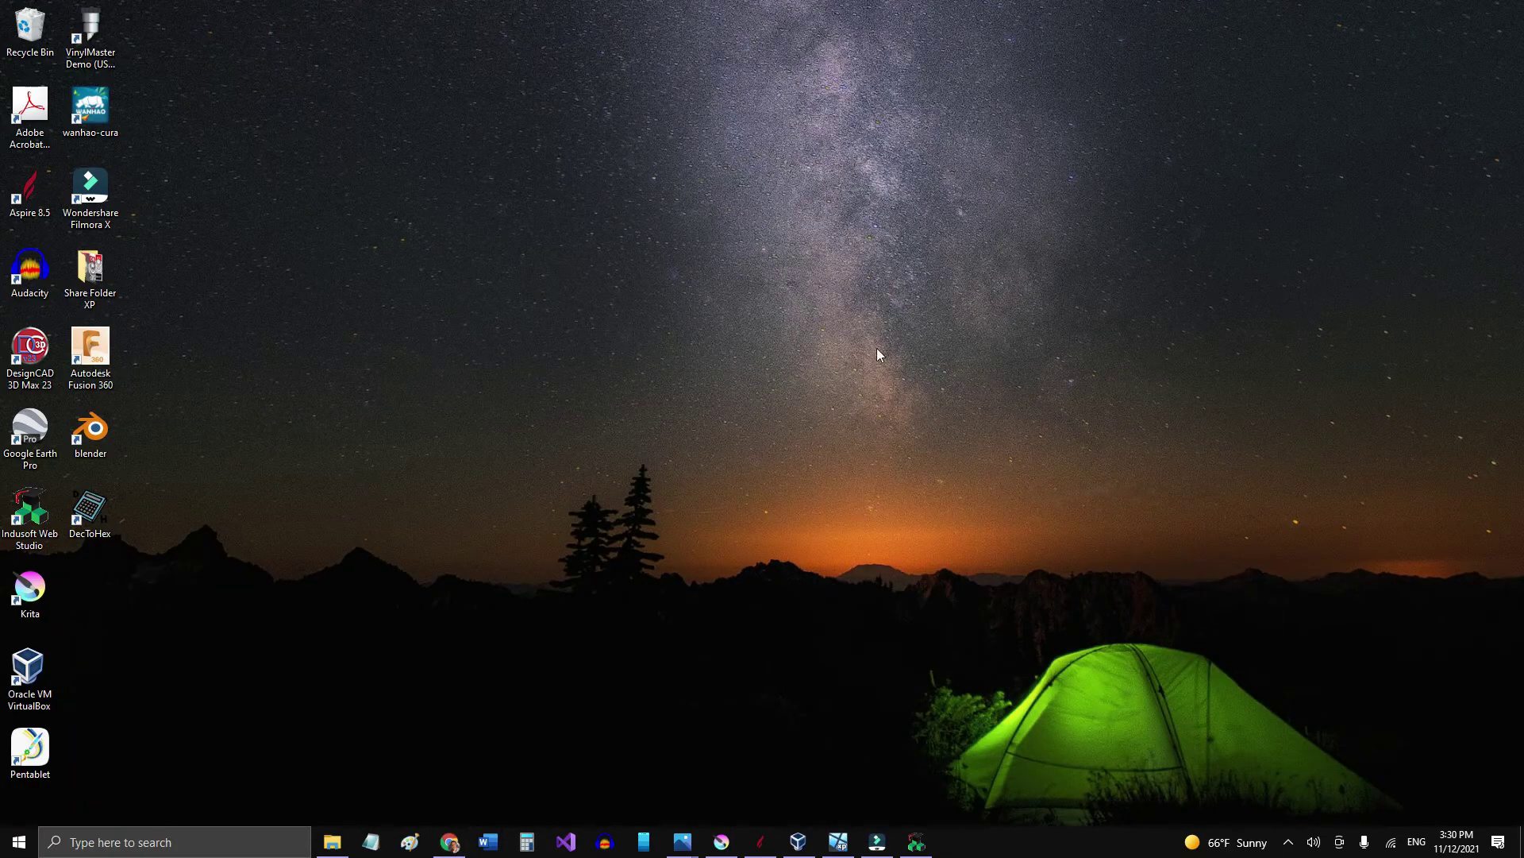
# Restore CMD toggle sw in Krita and preview the toggle off and toggle on lever layers
pyautogui.click(721, 841)
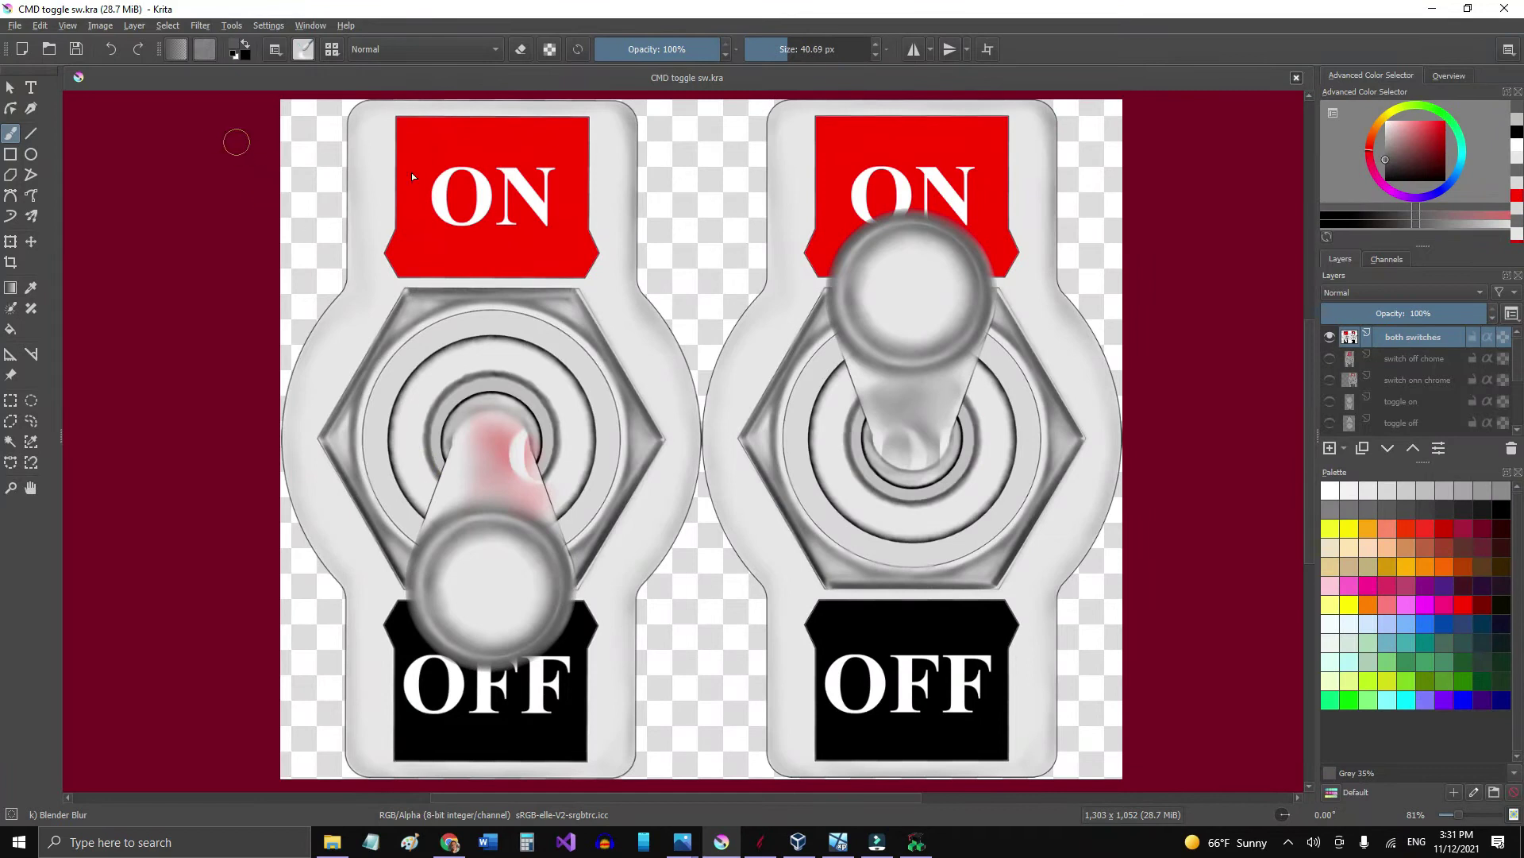
pyautogui.click(1331, 338)
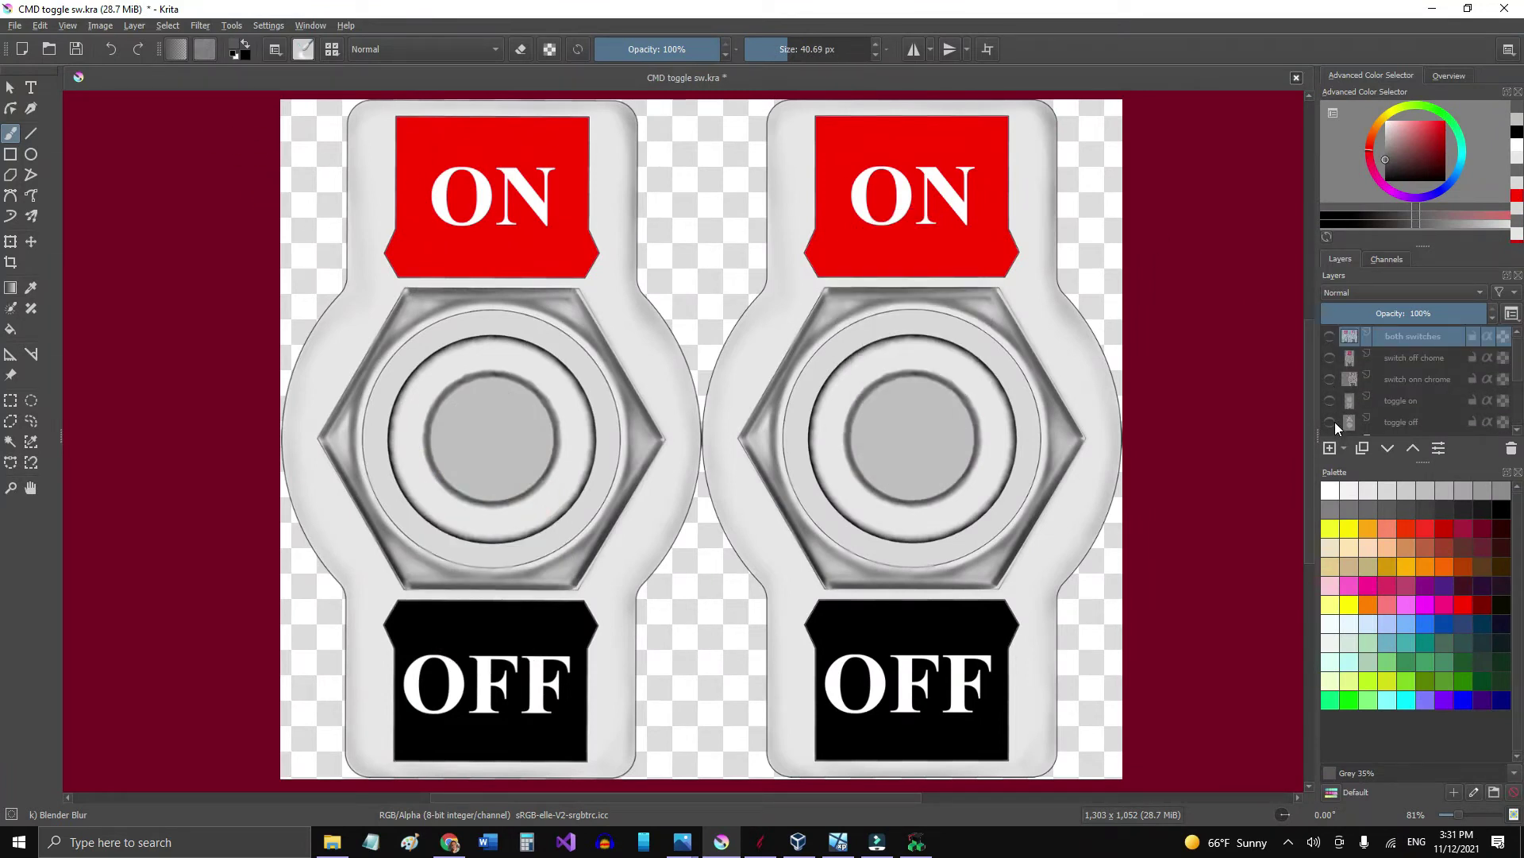
pyautogui.click(1331, 422)
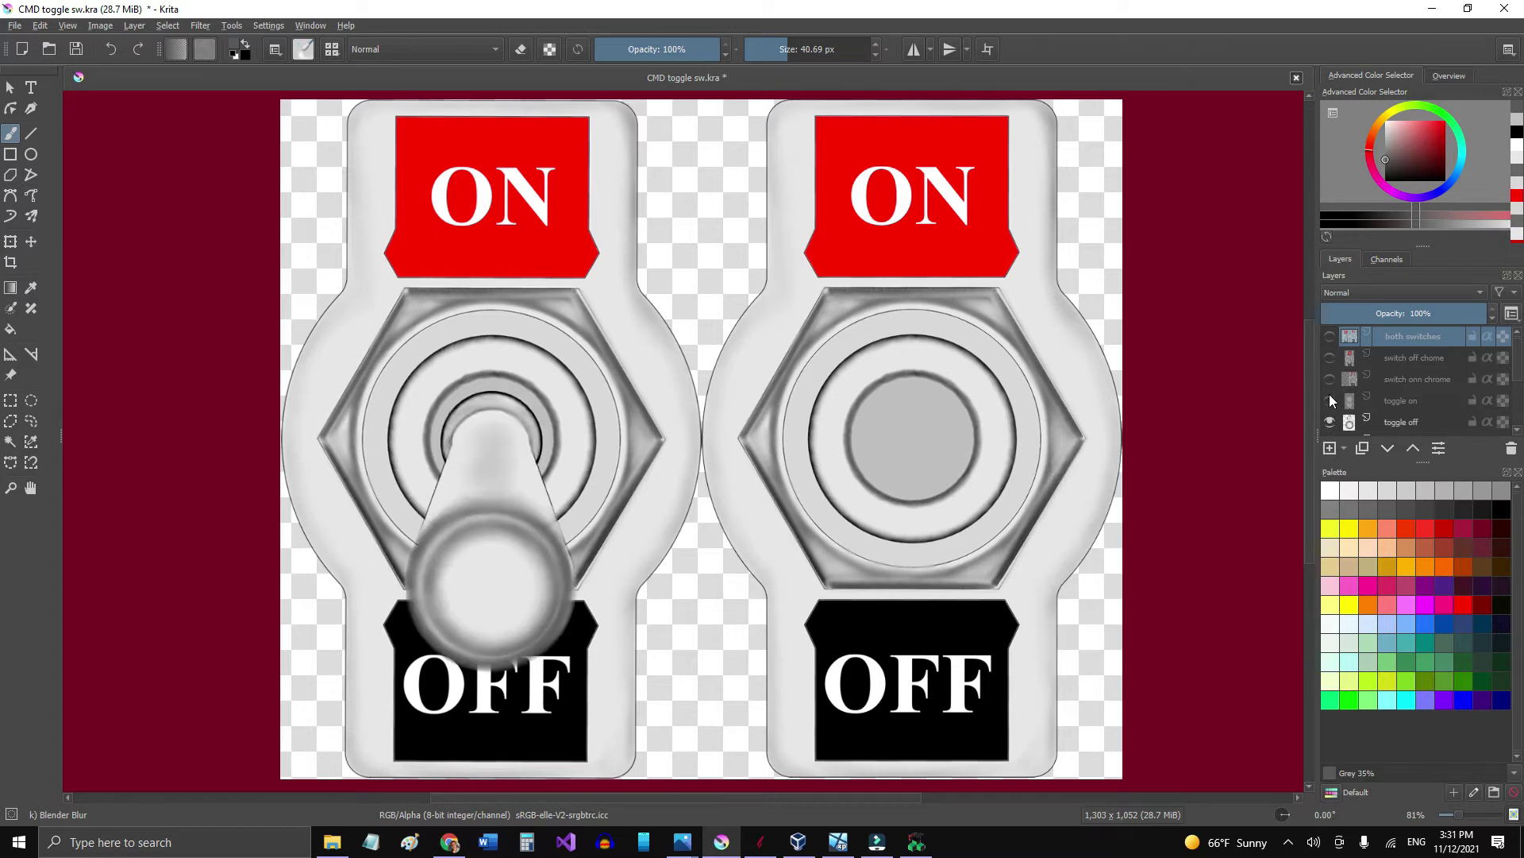
pyautogui.click(1331, 400)
pyautogui.click(1331, 401)
pyautogui.click(1330, 422)
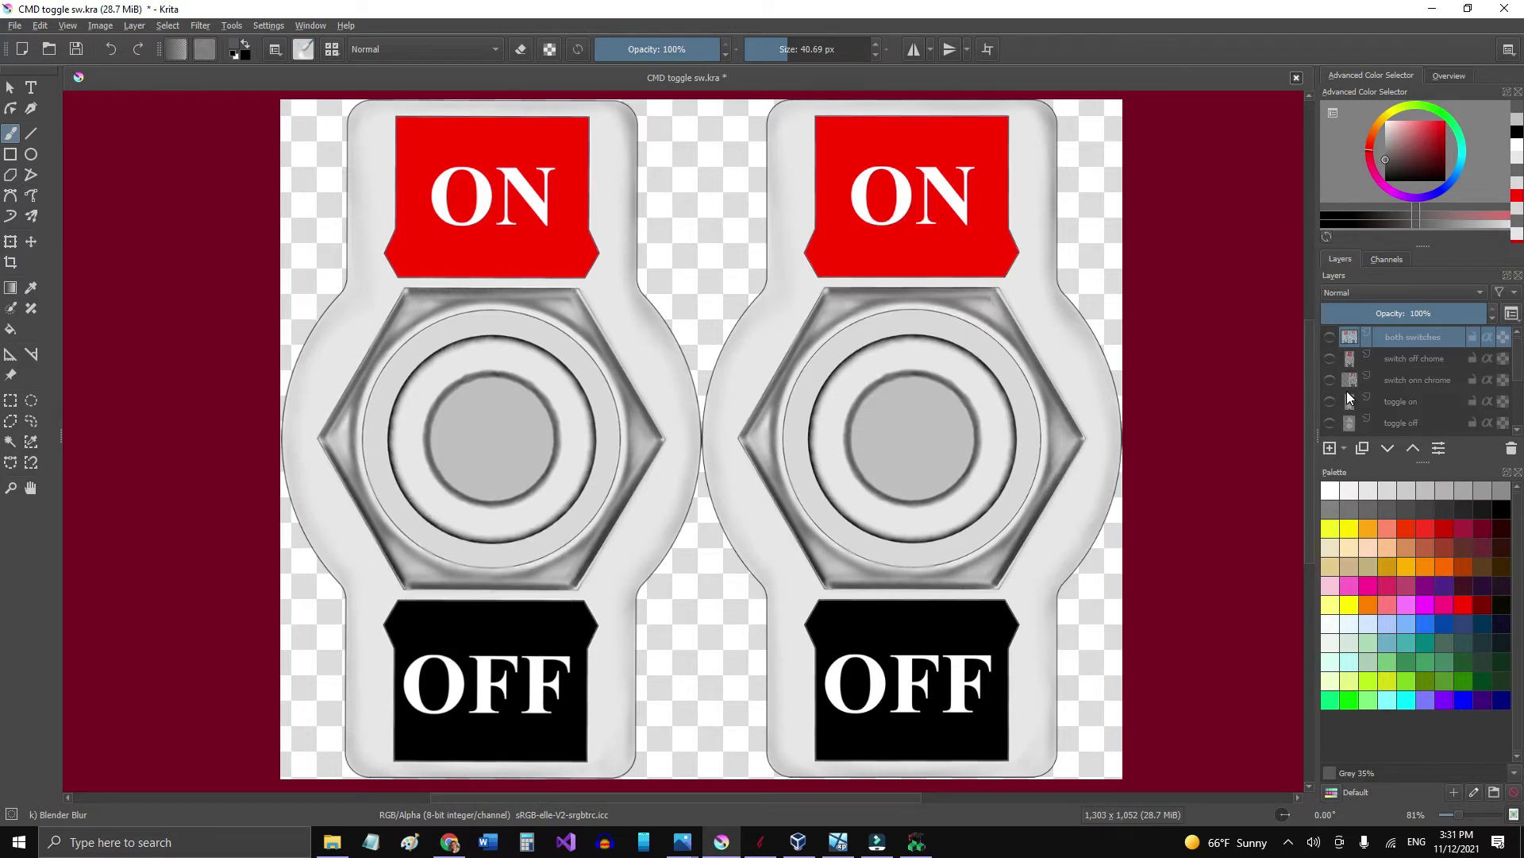
# Preview the upward and downward chrome lever layers, then hide them again
pyautogui.click(1330, 380)
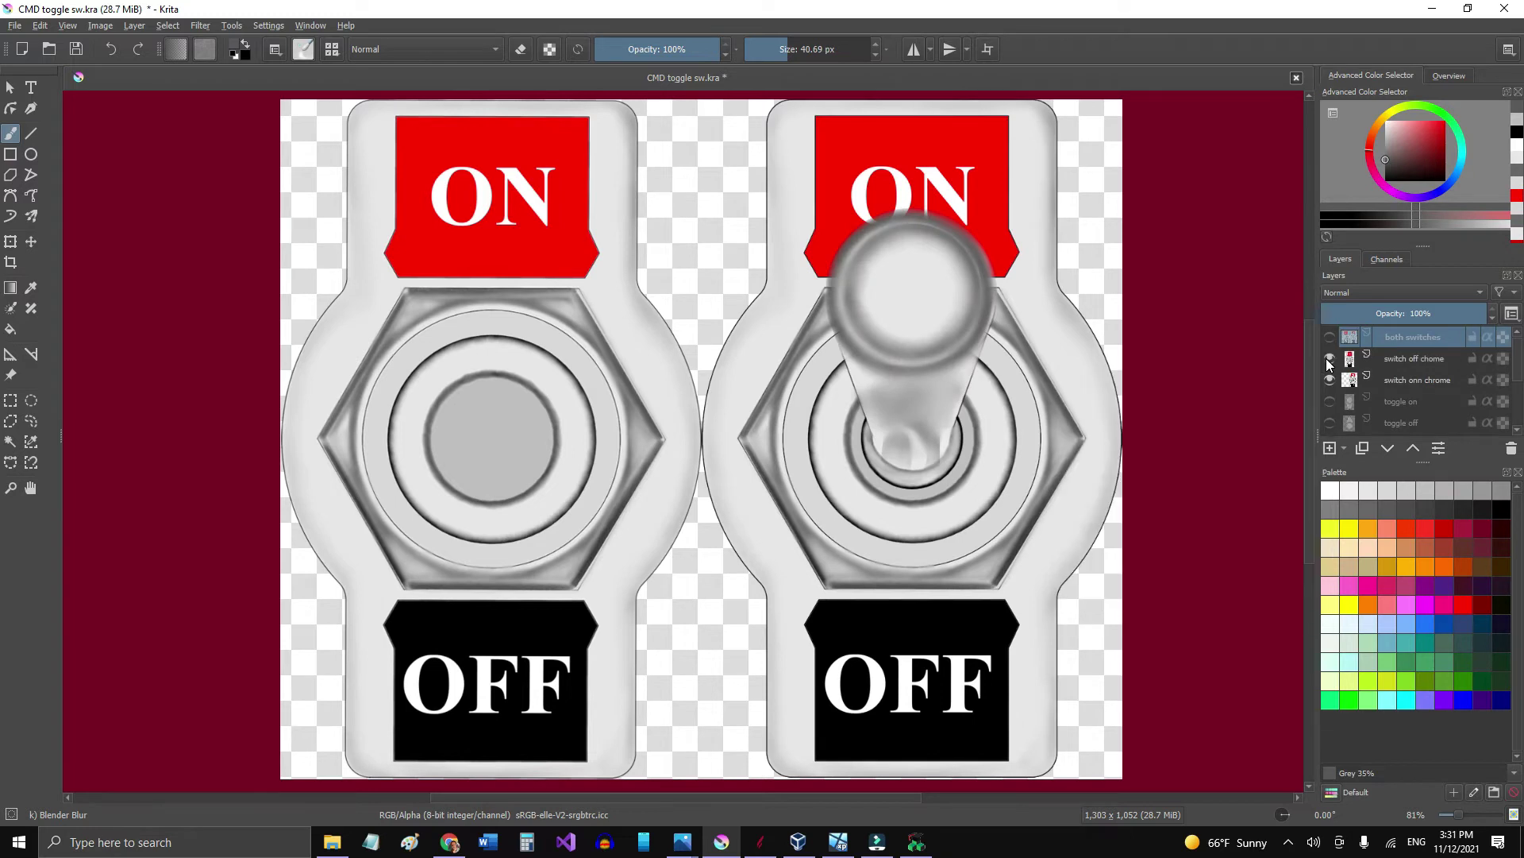
pyautogui.click(1330, 362)
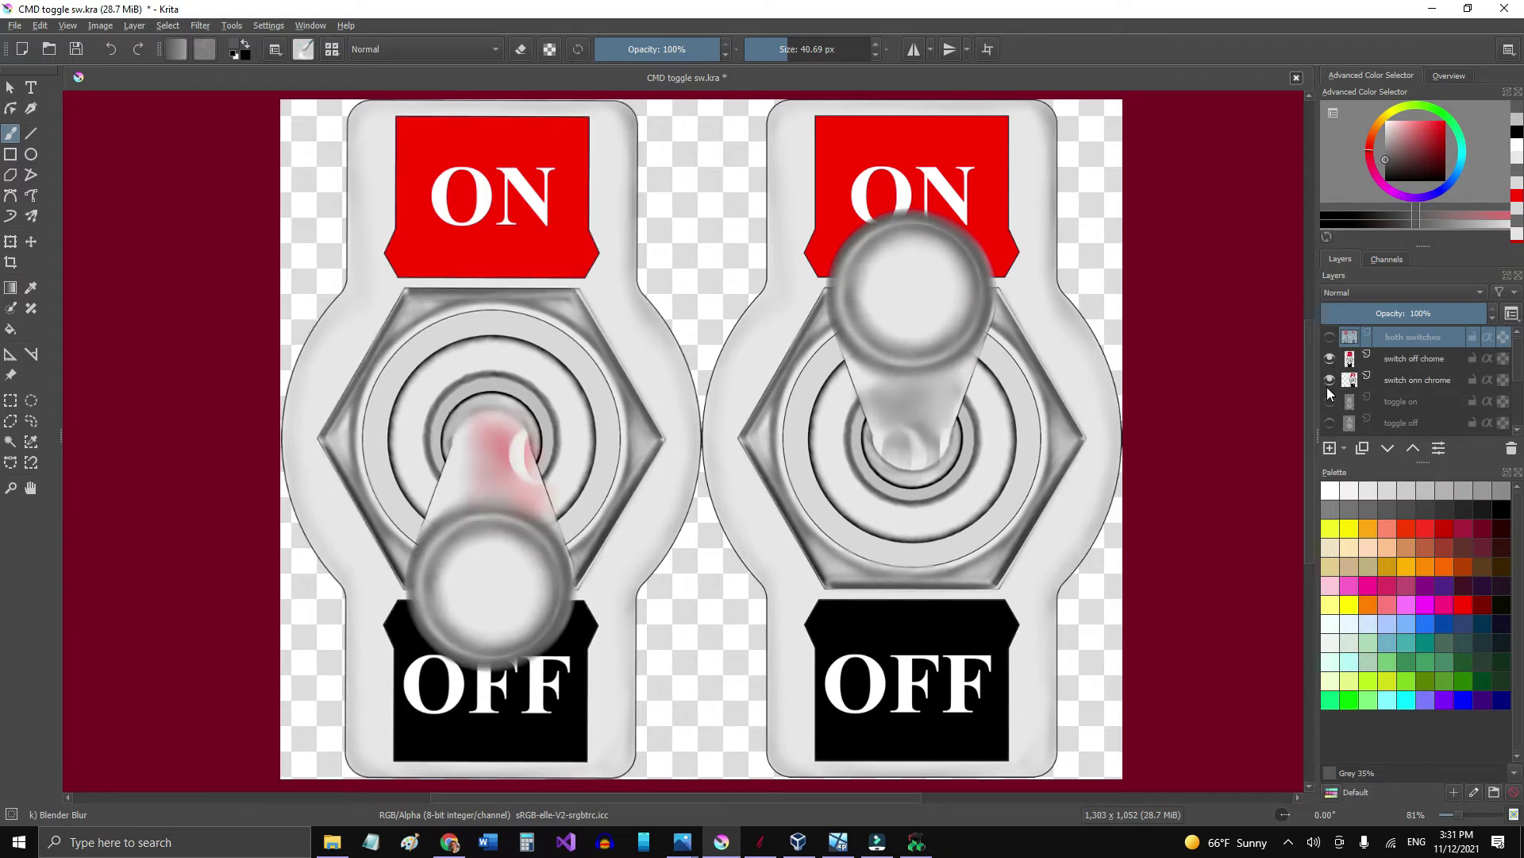
pyautogui.click(1331, 380)
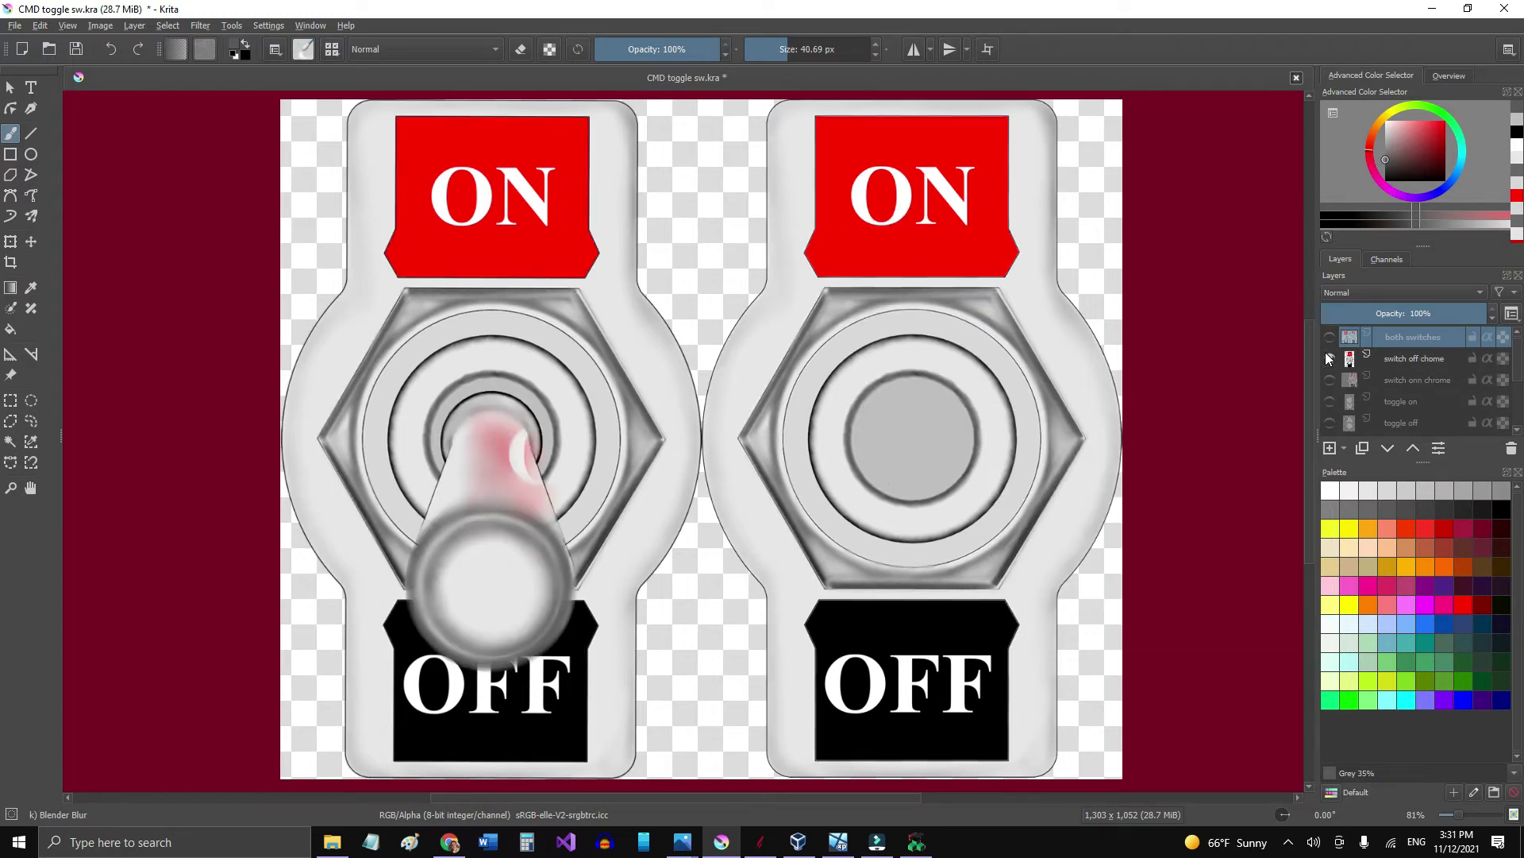
pyautogui.click(1330, 359)
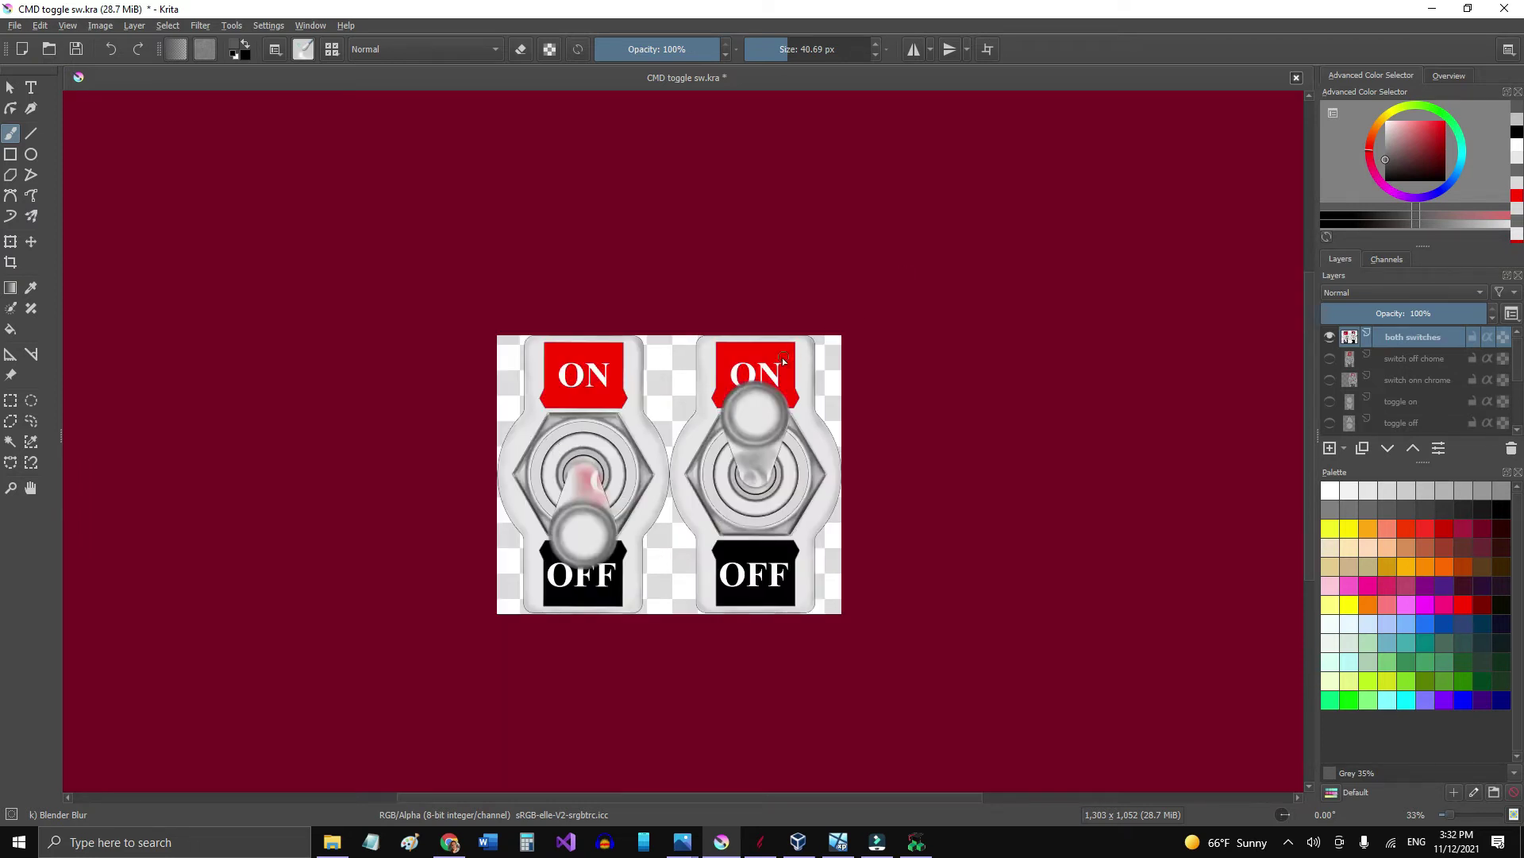
# In MachScreen, move the ON/OFF toggle LED right to 615, 253 and select the transparent image button
pyautogui.hotkey('alt', 'Tab')
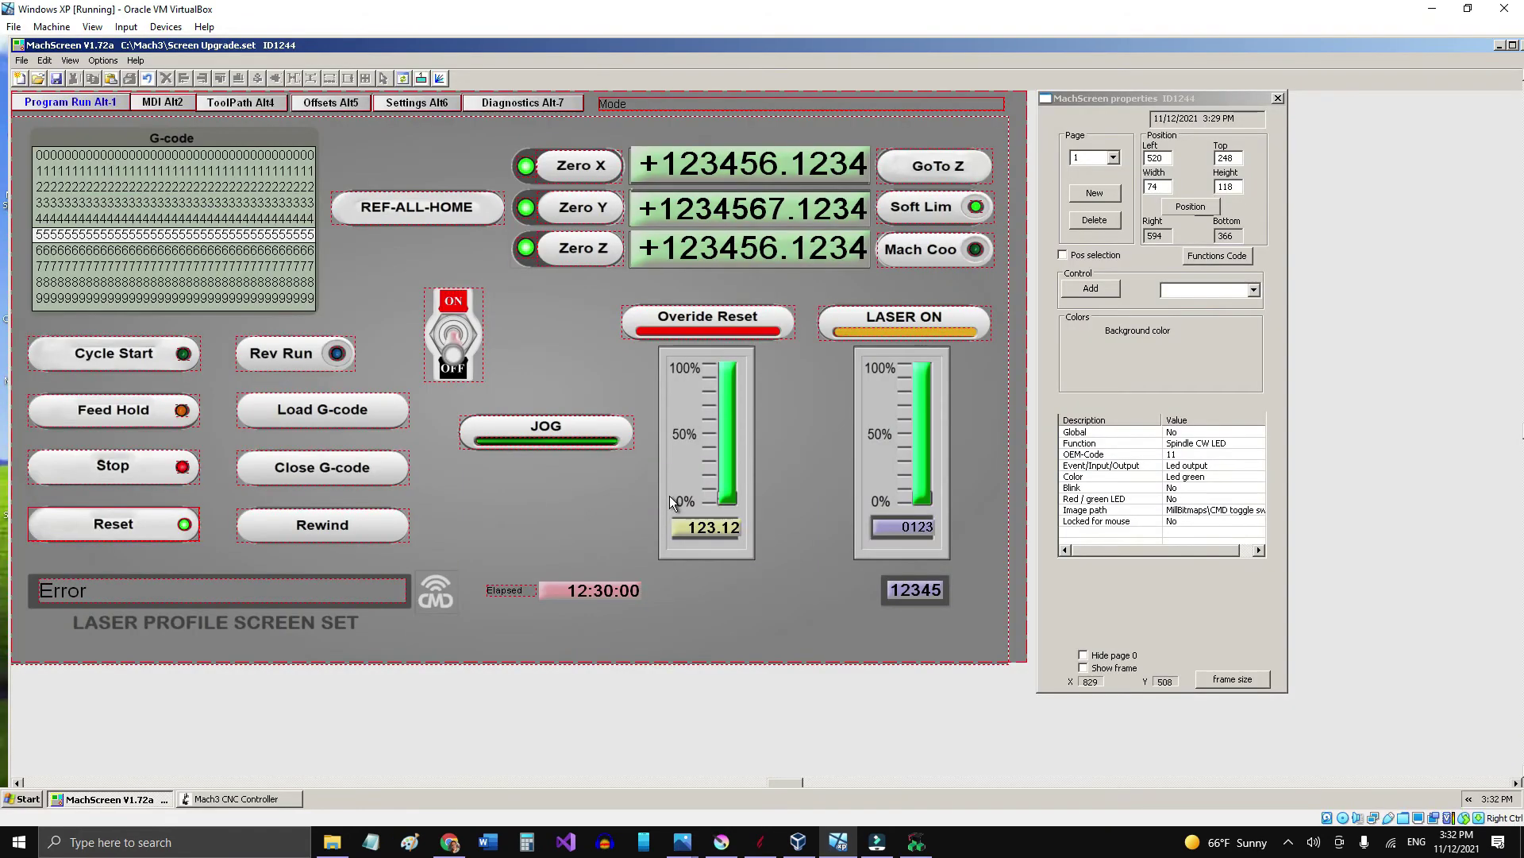
pyautogui.click(450, 321)
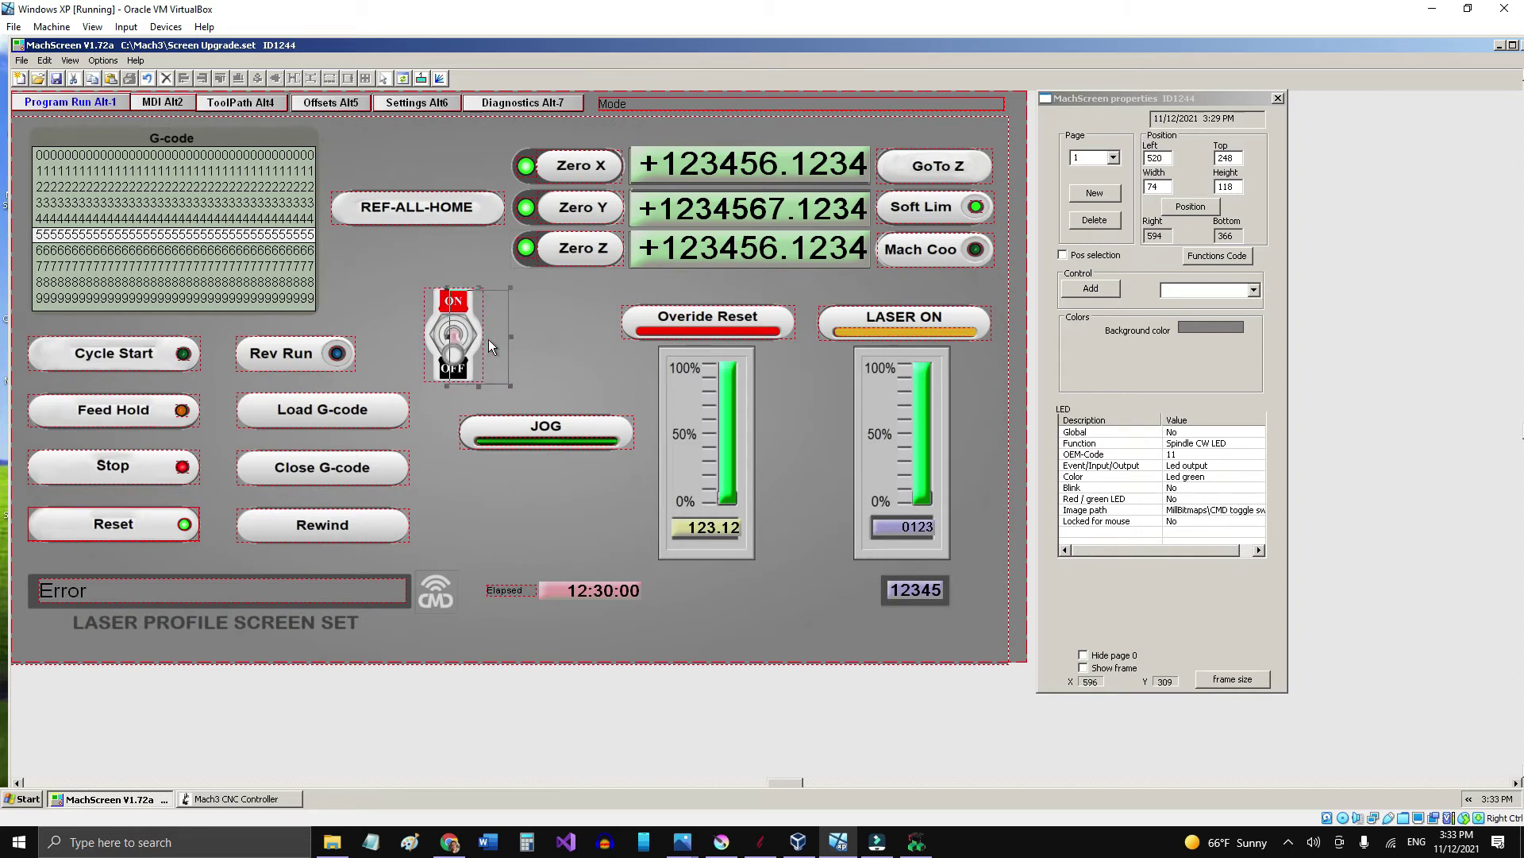
pyautogui.moveTo(489, 340); pyautogui.dragTo(535, 339)
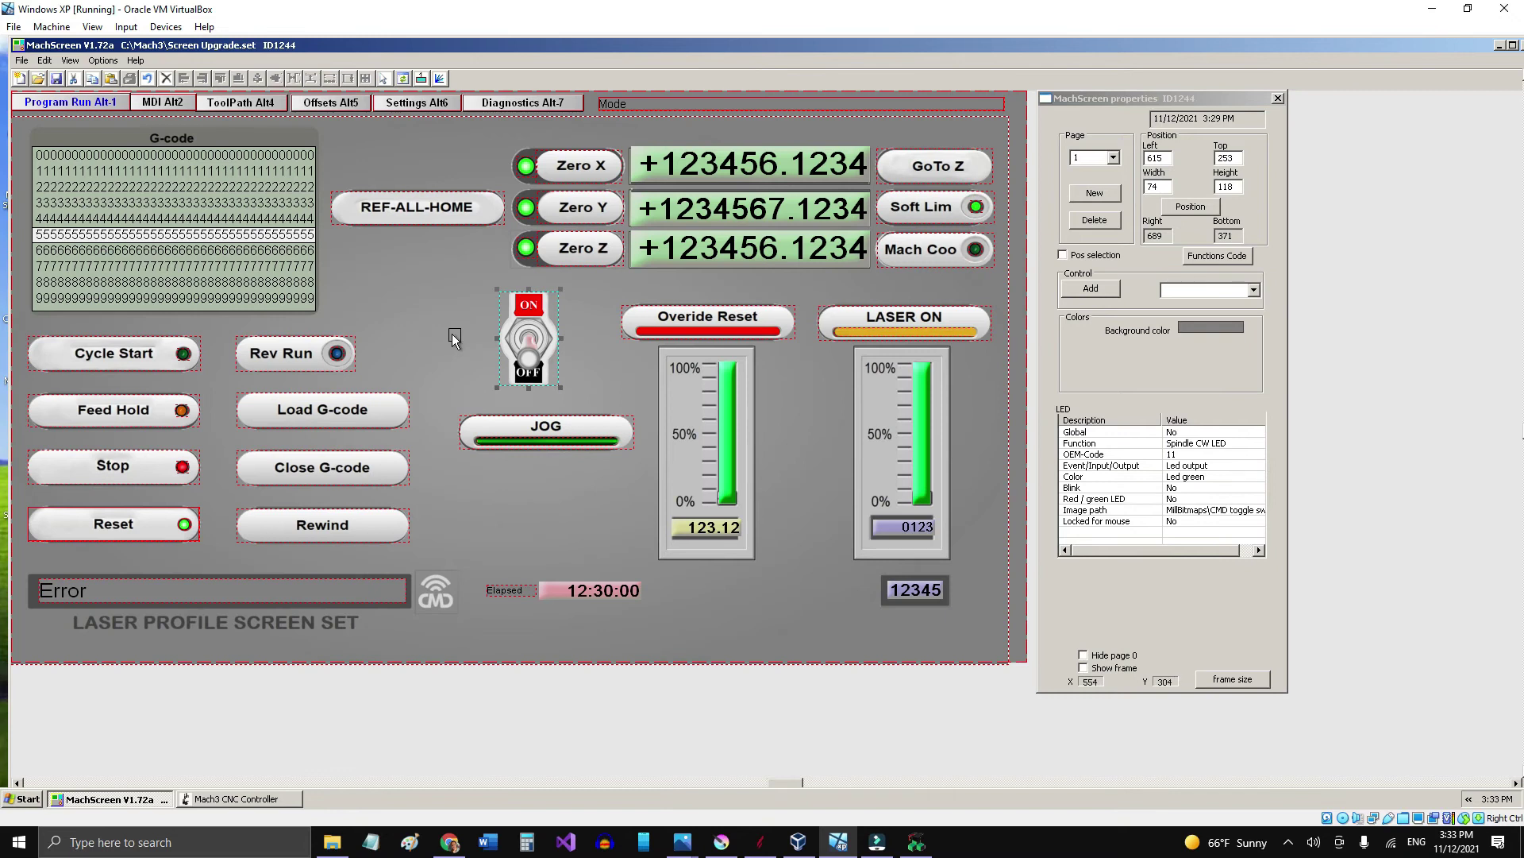
pyautogui.click(454, 338)
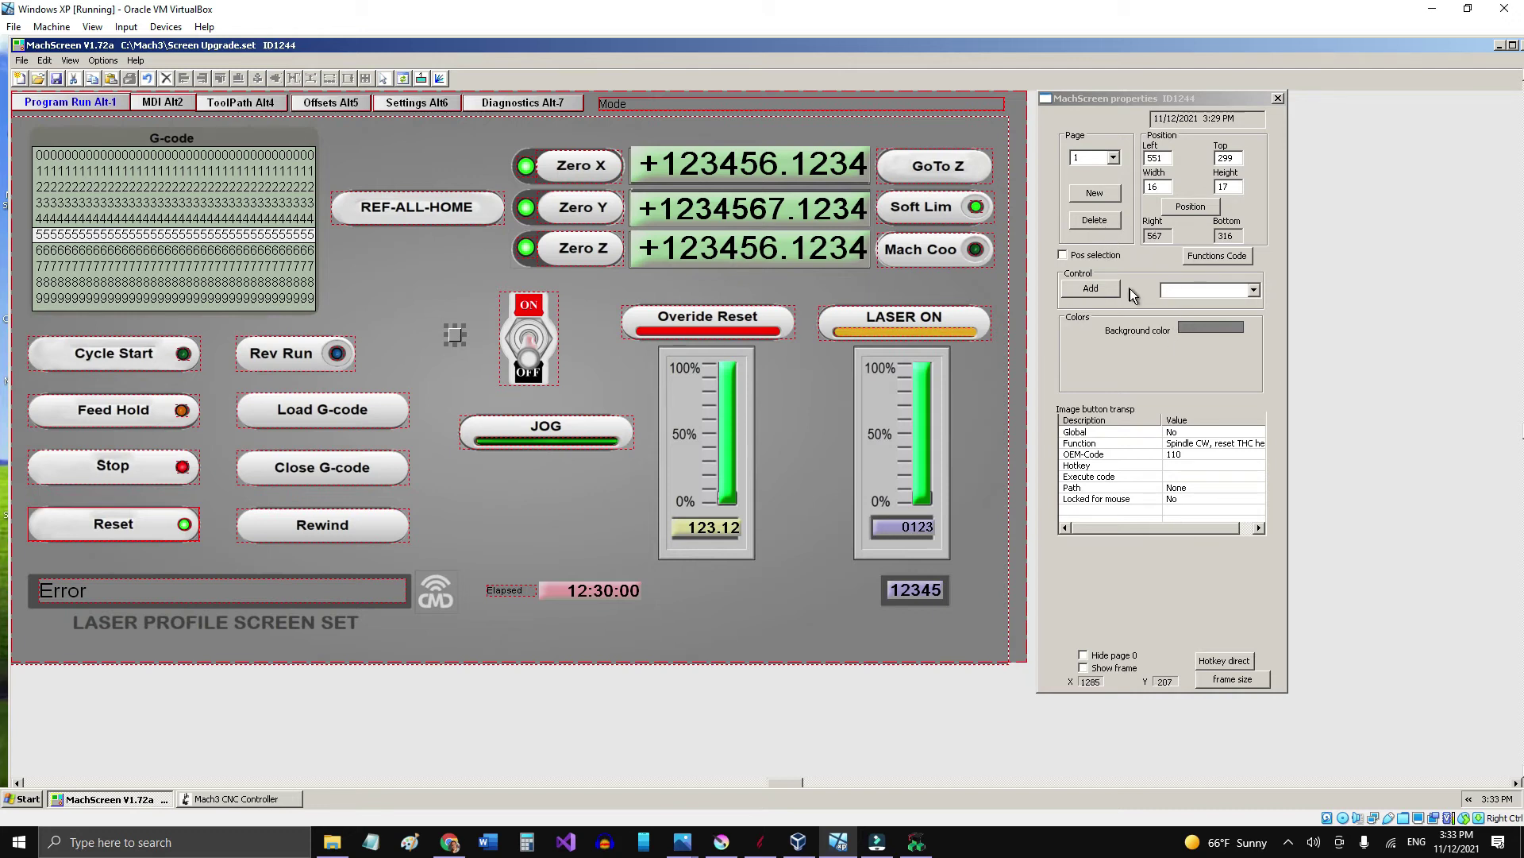
# Add an Image button transp control, then move the toggle LED left to 518, 249 over it
pyautogui.click(1254, 290)
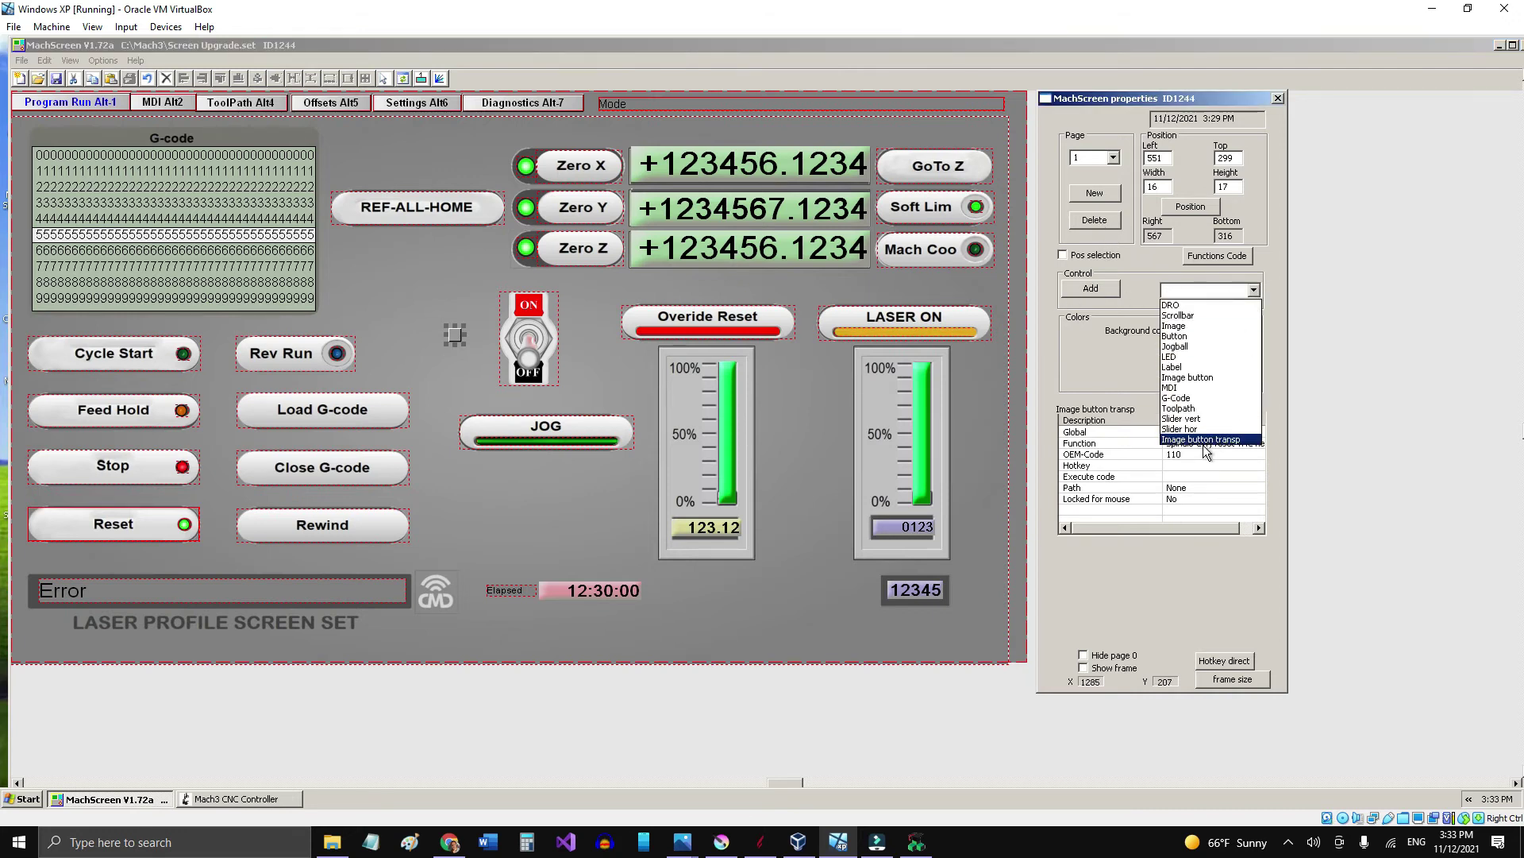
pyautogui.click(1204, 441)
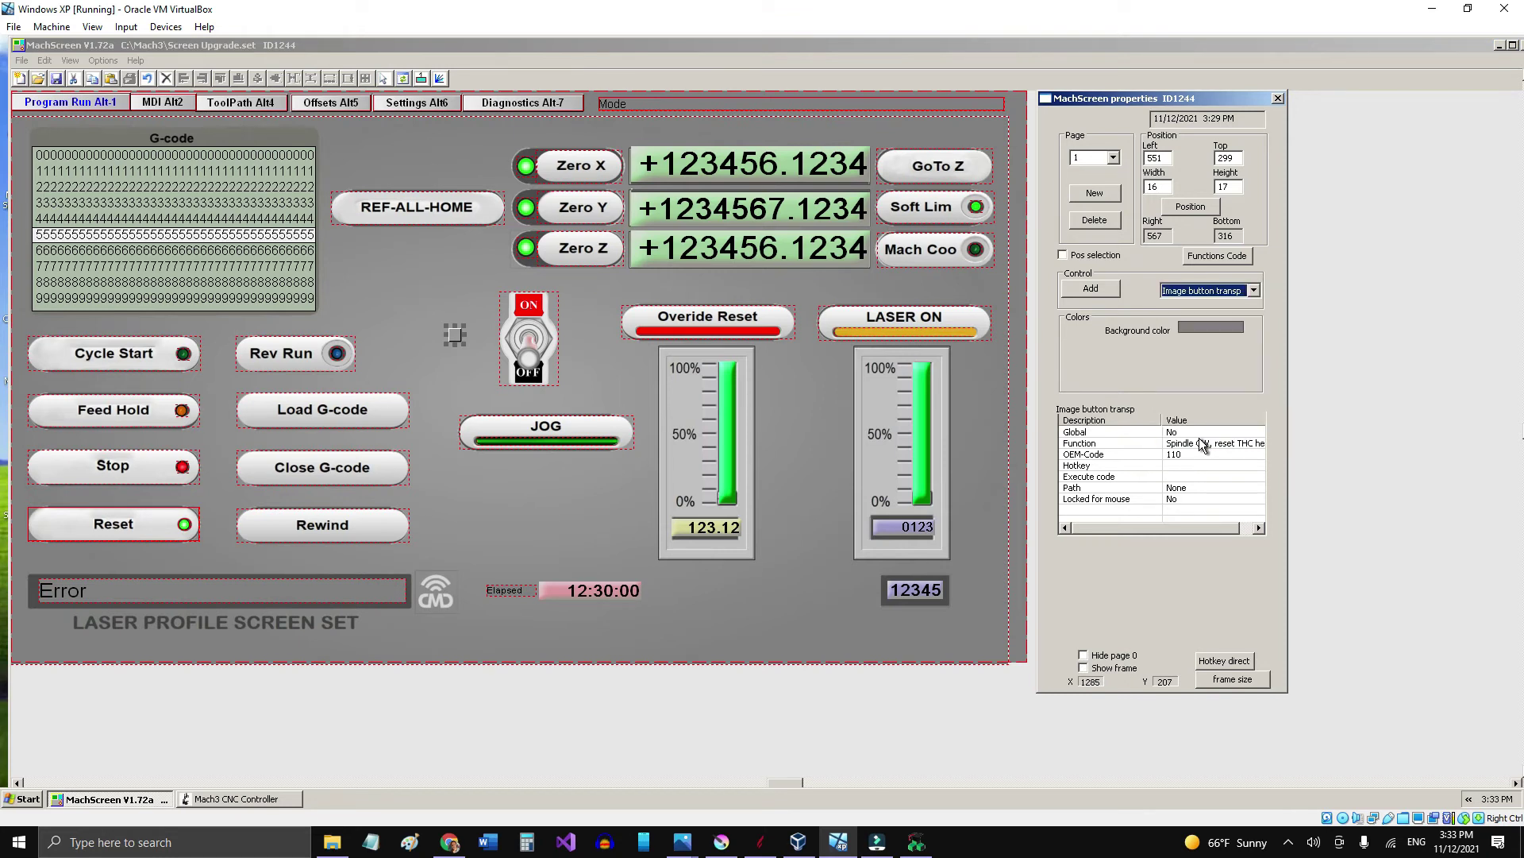
pyautogui.click(1091, 288)
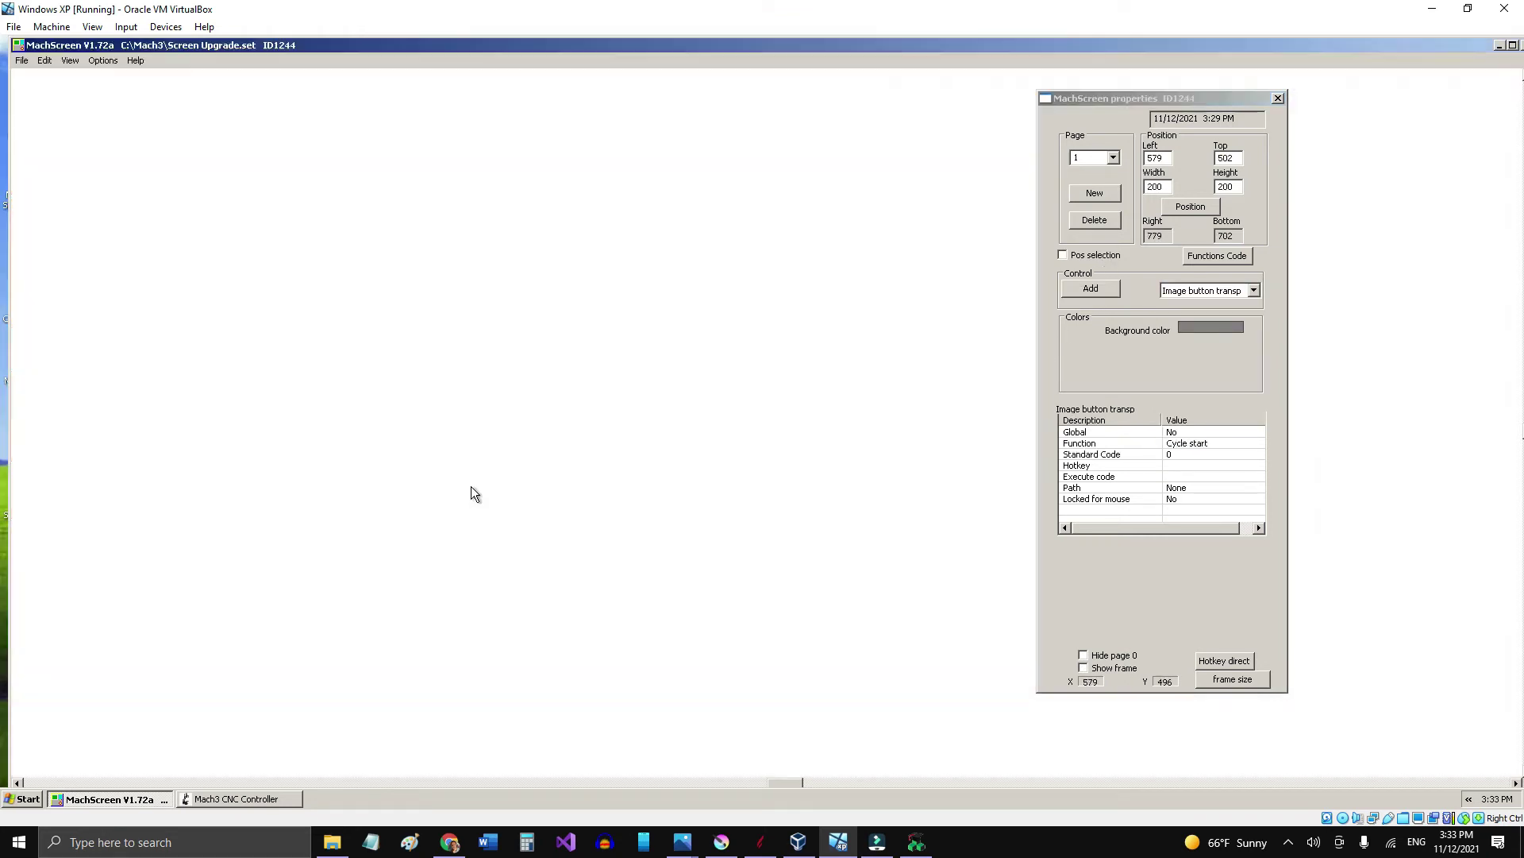
pyautogui.click(470, 488)
pyautogui.moveTo(531, 533); pyautogui.dragTo(753, 669)
pyautogui.click(549, 340)
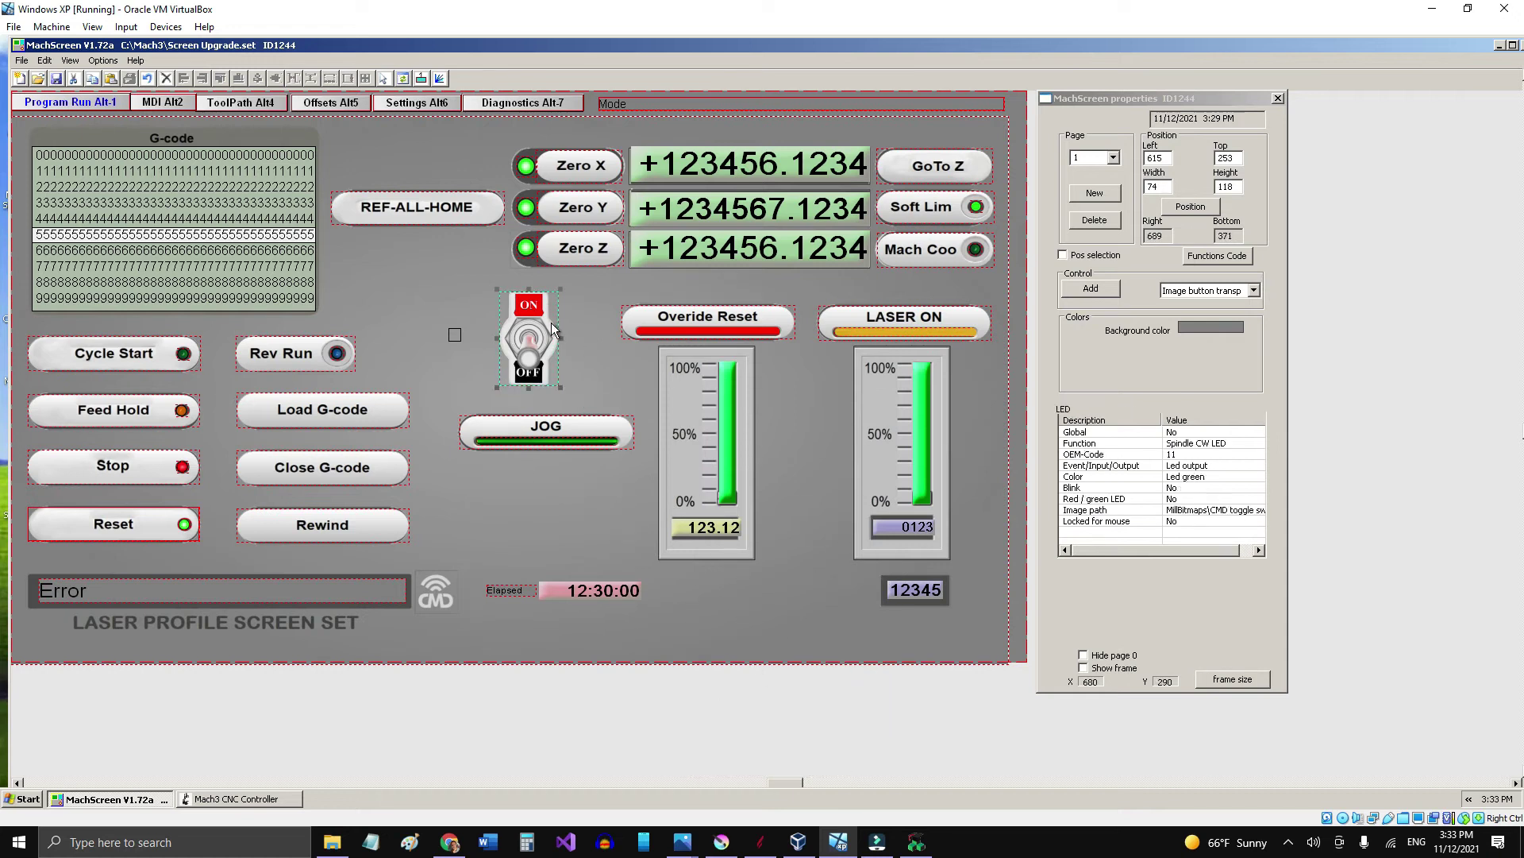
pyautogui.moveTo(533, 332); pyautogui.dragTo(467, 329)
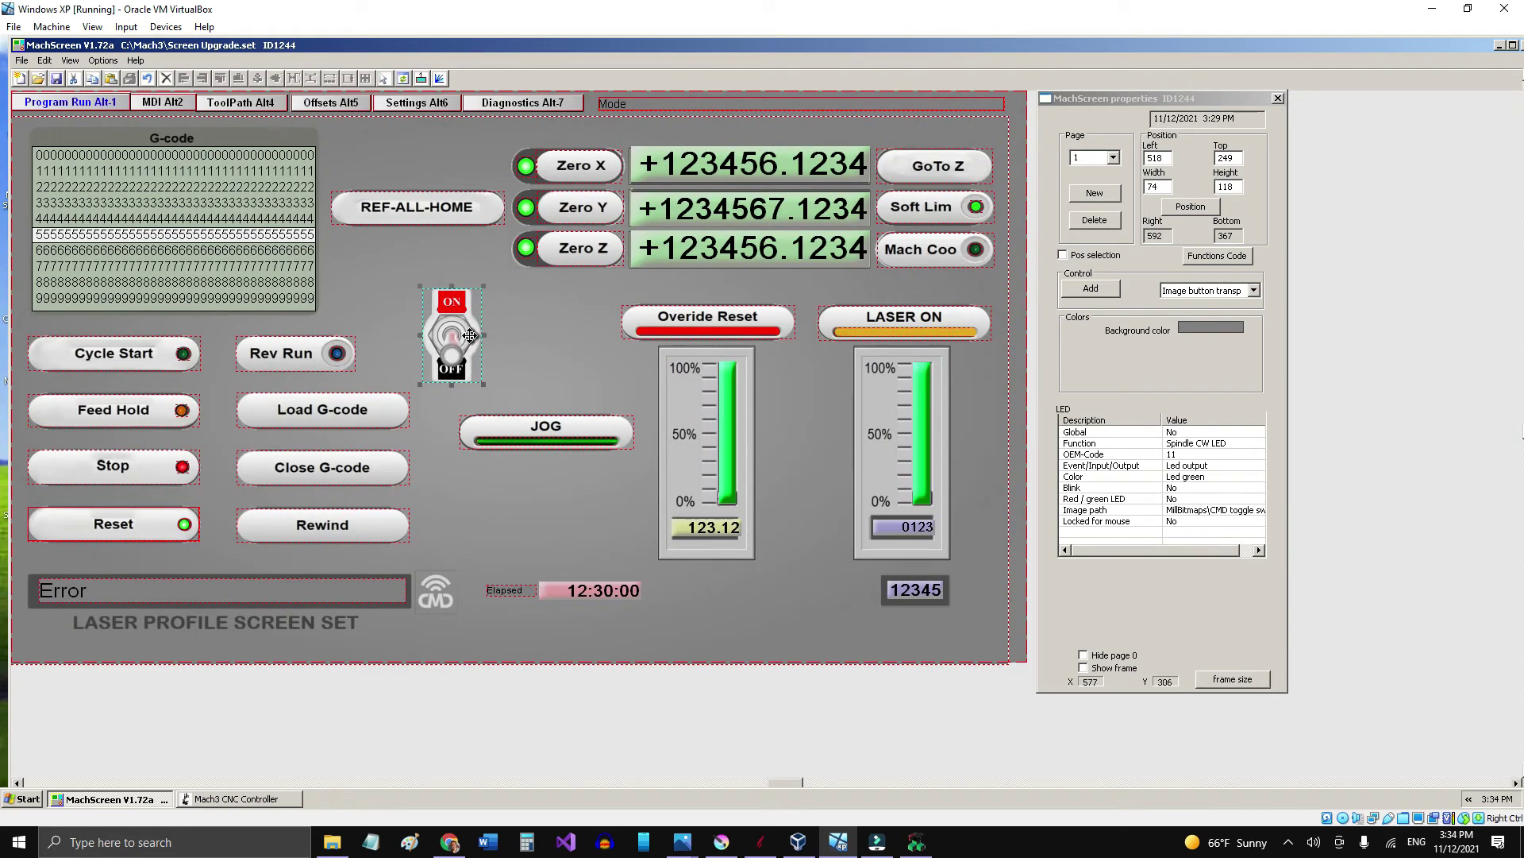
pyautogui.click(603, 735)
pyautogui.click(470, 322)
pyautogui.click(555, 724)
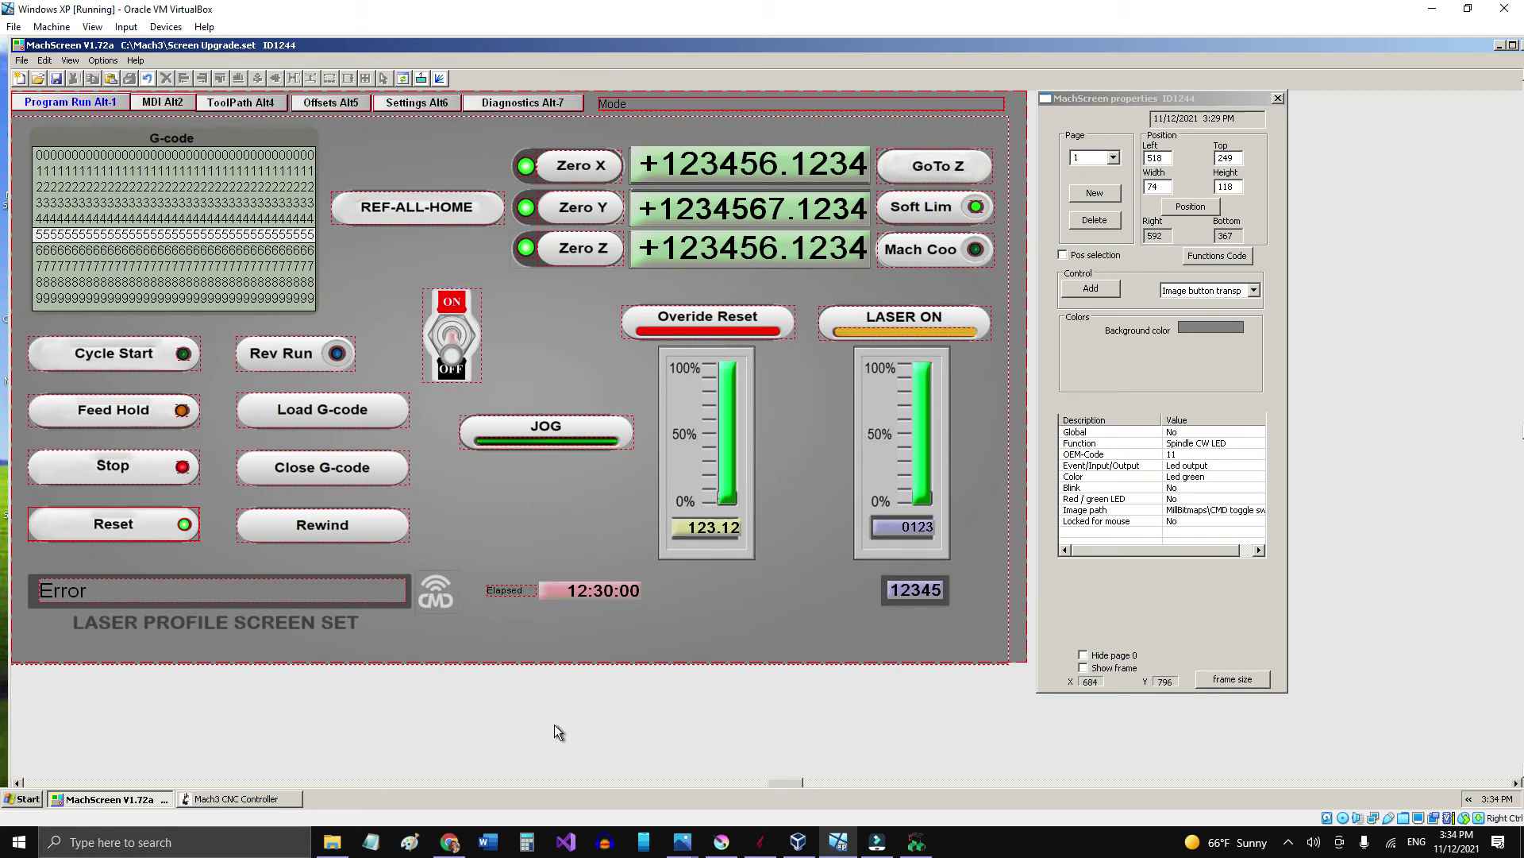
# Reset Mach3 out of emergency stop and toggle the Mach Coords readout on and off
pyautogui.click(255, 805)
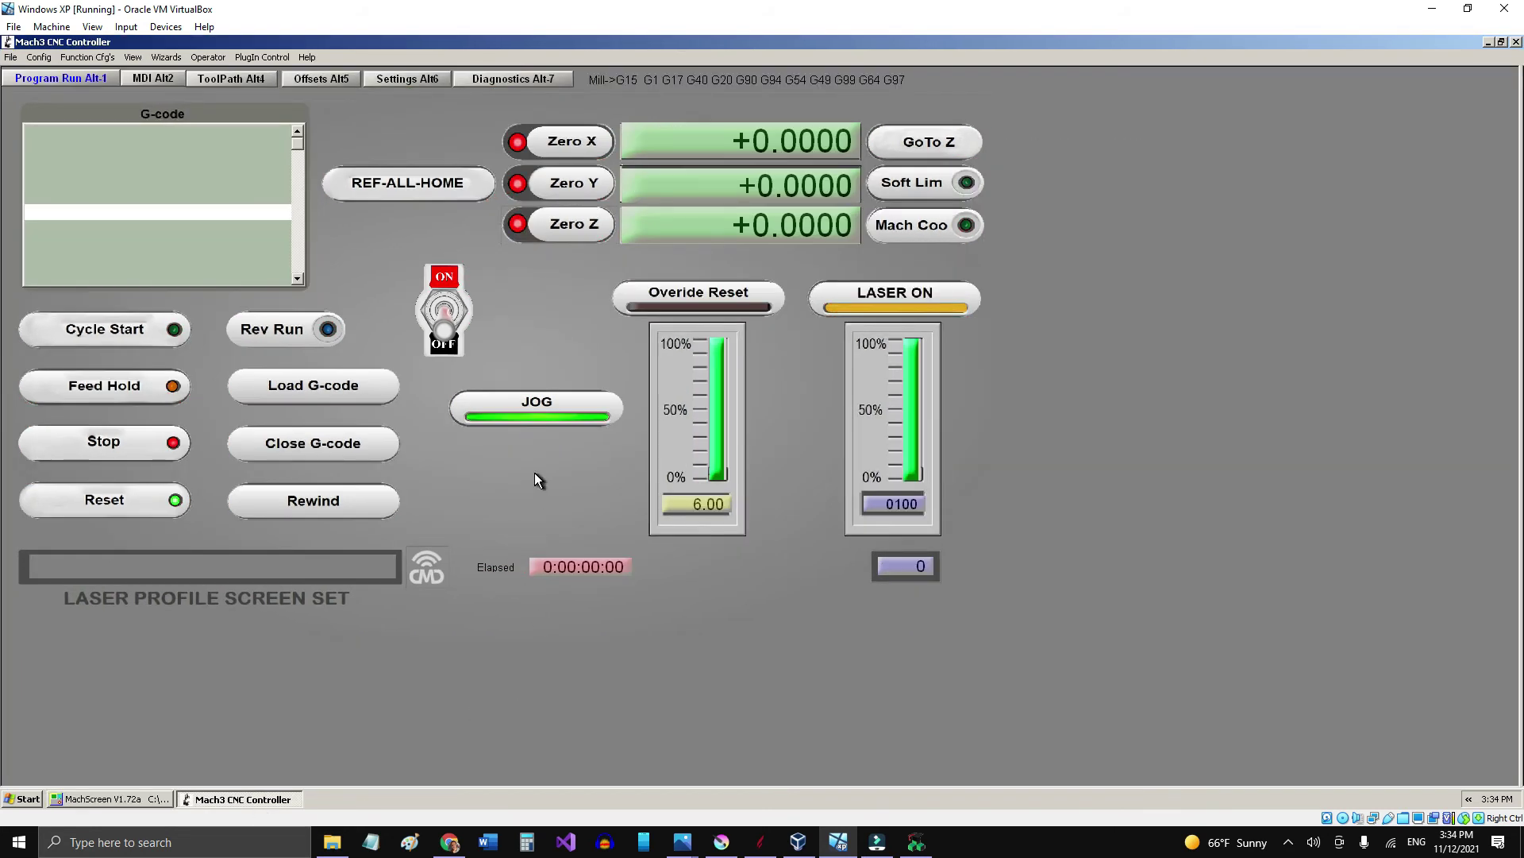
pyautogui.click(146, 500)
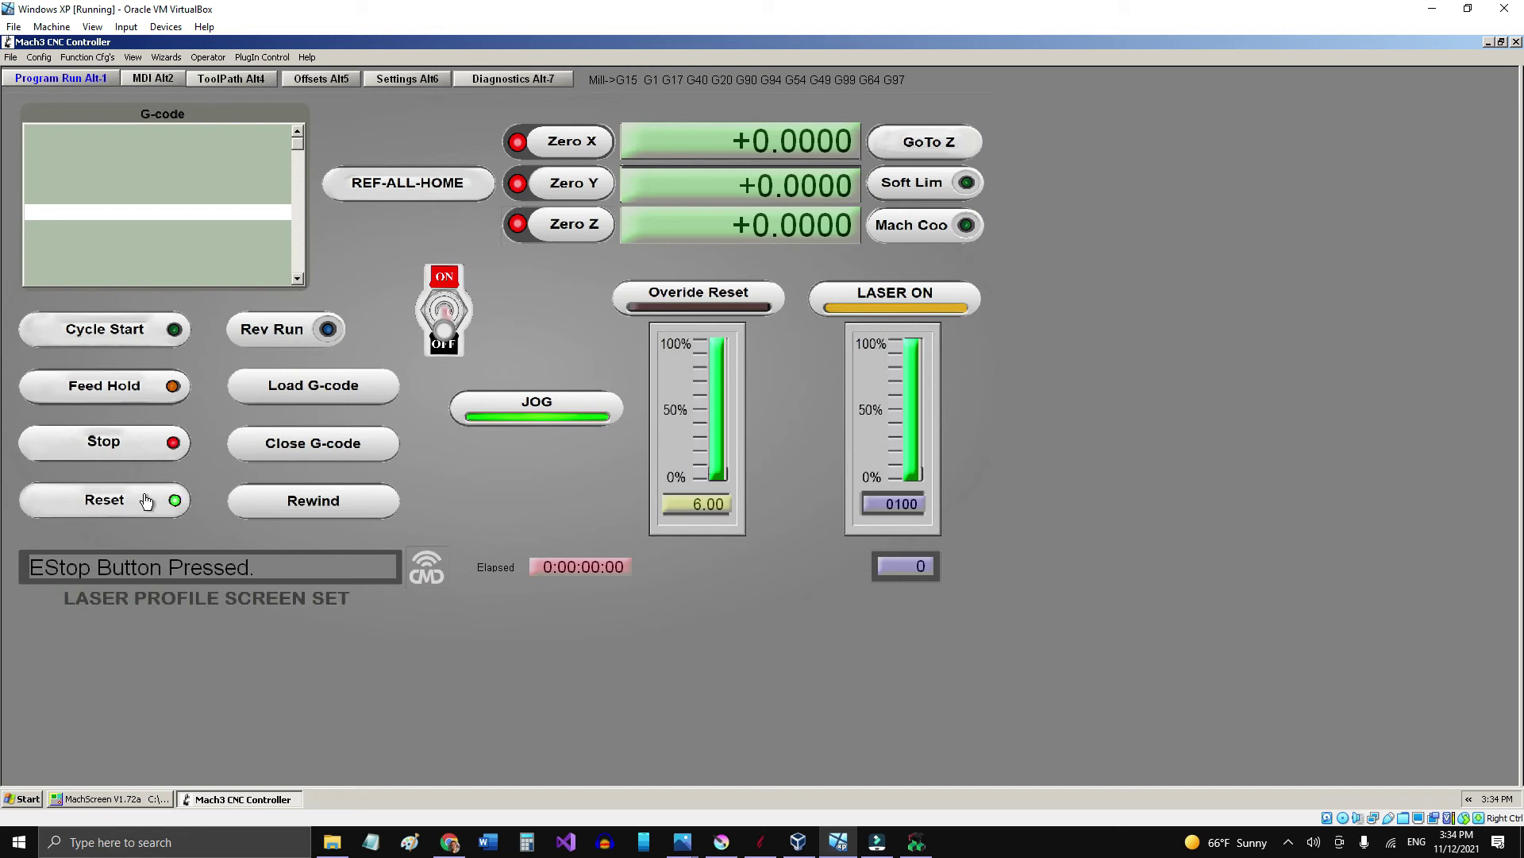
pyautogui.click(146, 501)
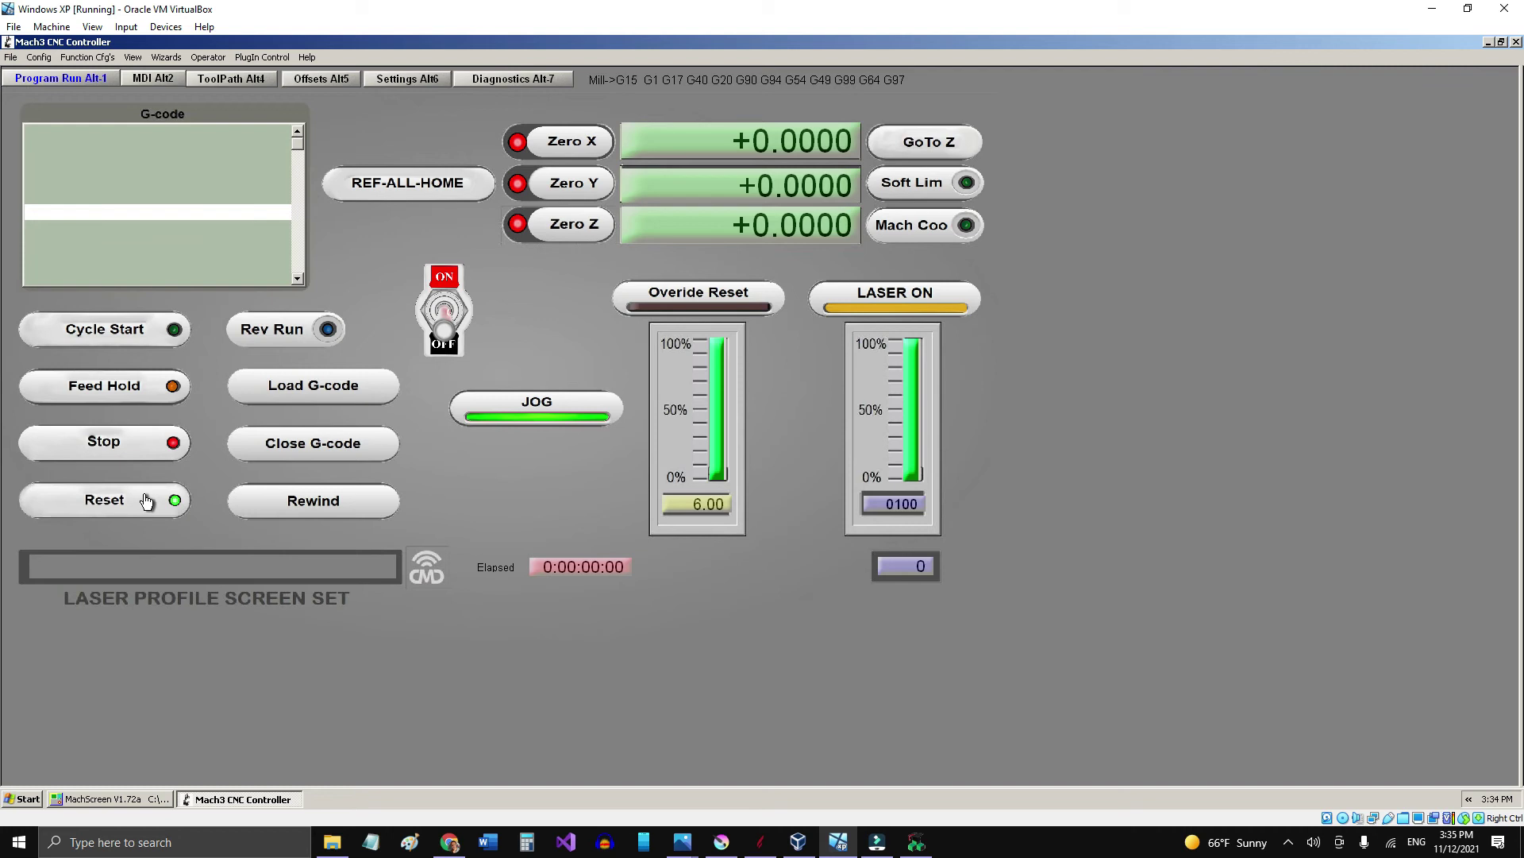
pyautogui.click(904, 232)
pyautogui.click(904, 232)
# Test the laser on and off with both the LASER ON button and the ON/OFF toggle image
pyautogui.click(858, 300)
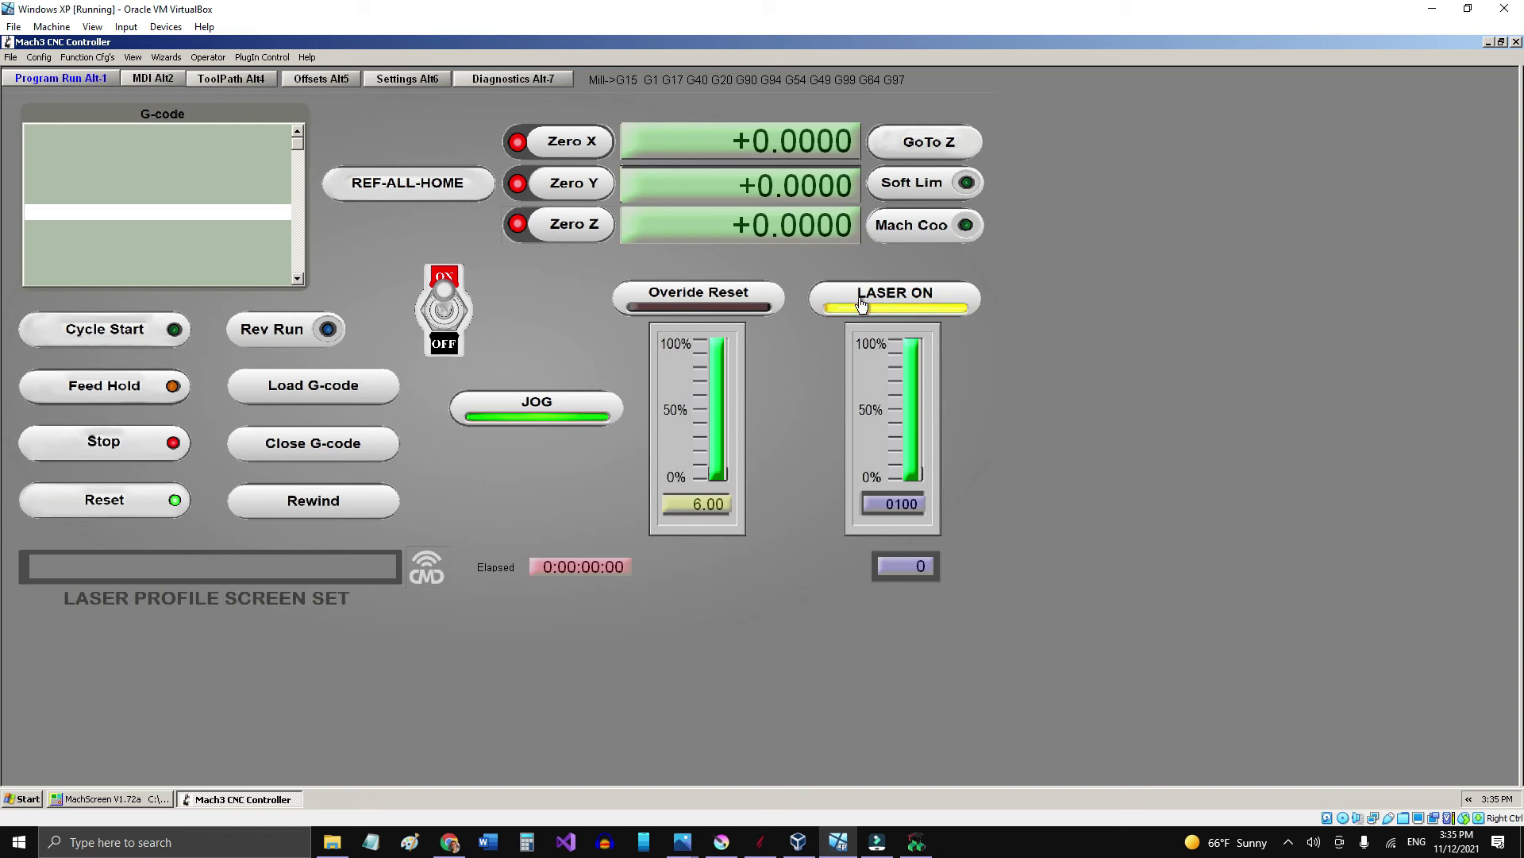
pyautogui.click(861, 302)
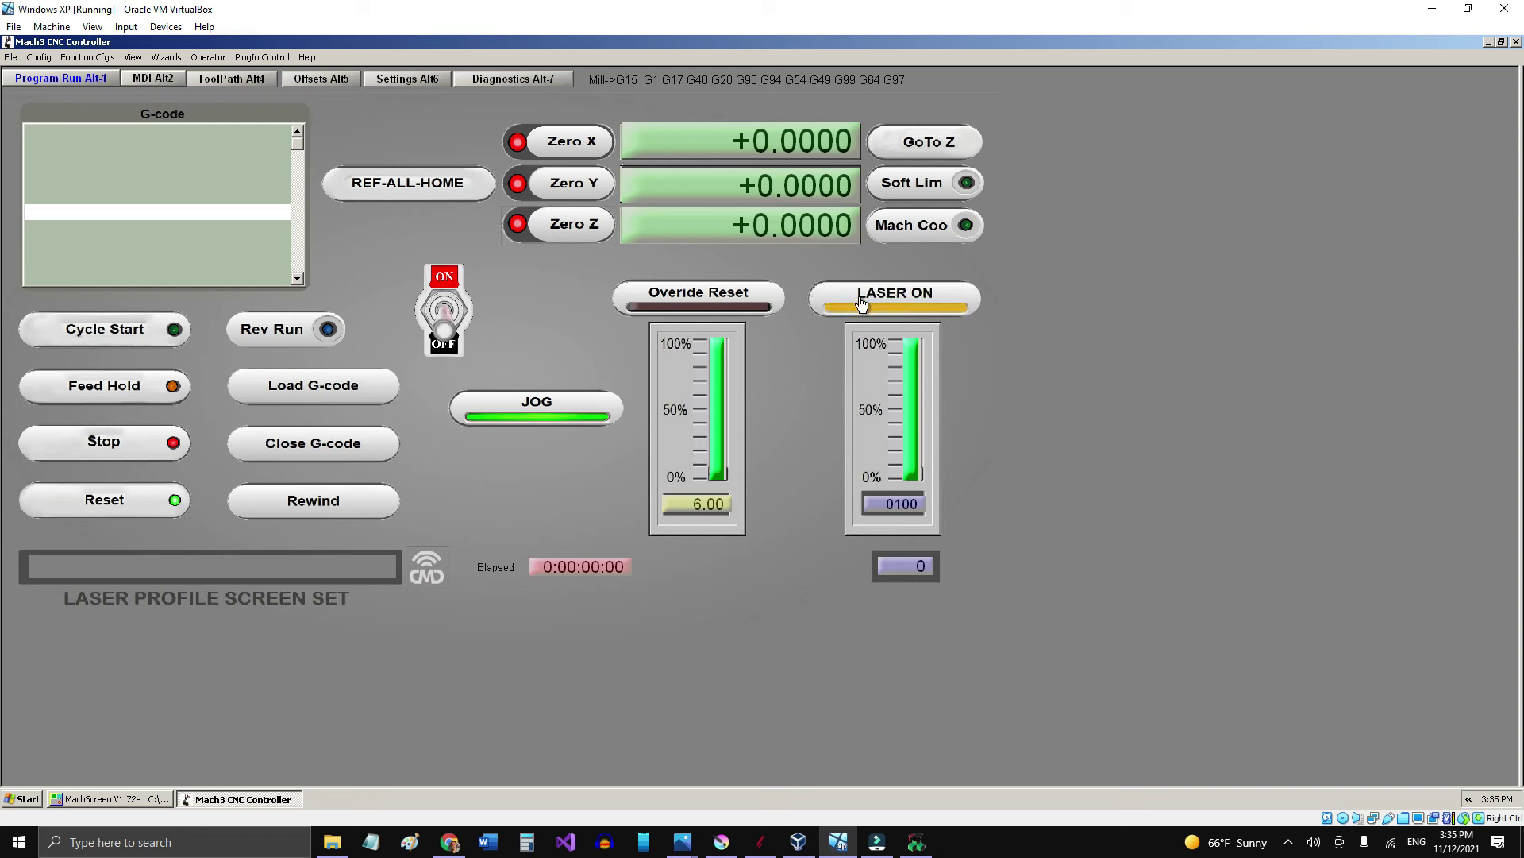
pyautogui.click(444, 317)
pyautogui.click(446, 318)
pyautogui.click(446, 316)
pyautogui.click(446, 318)
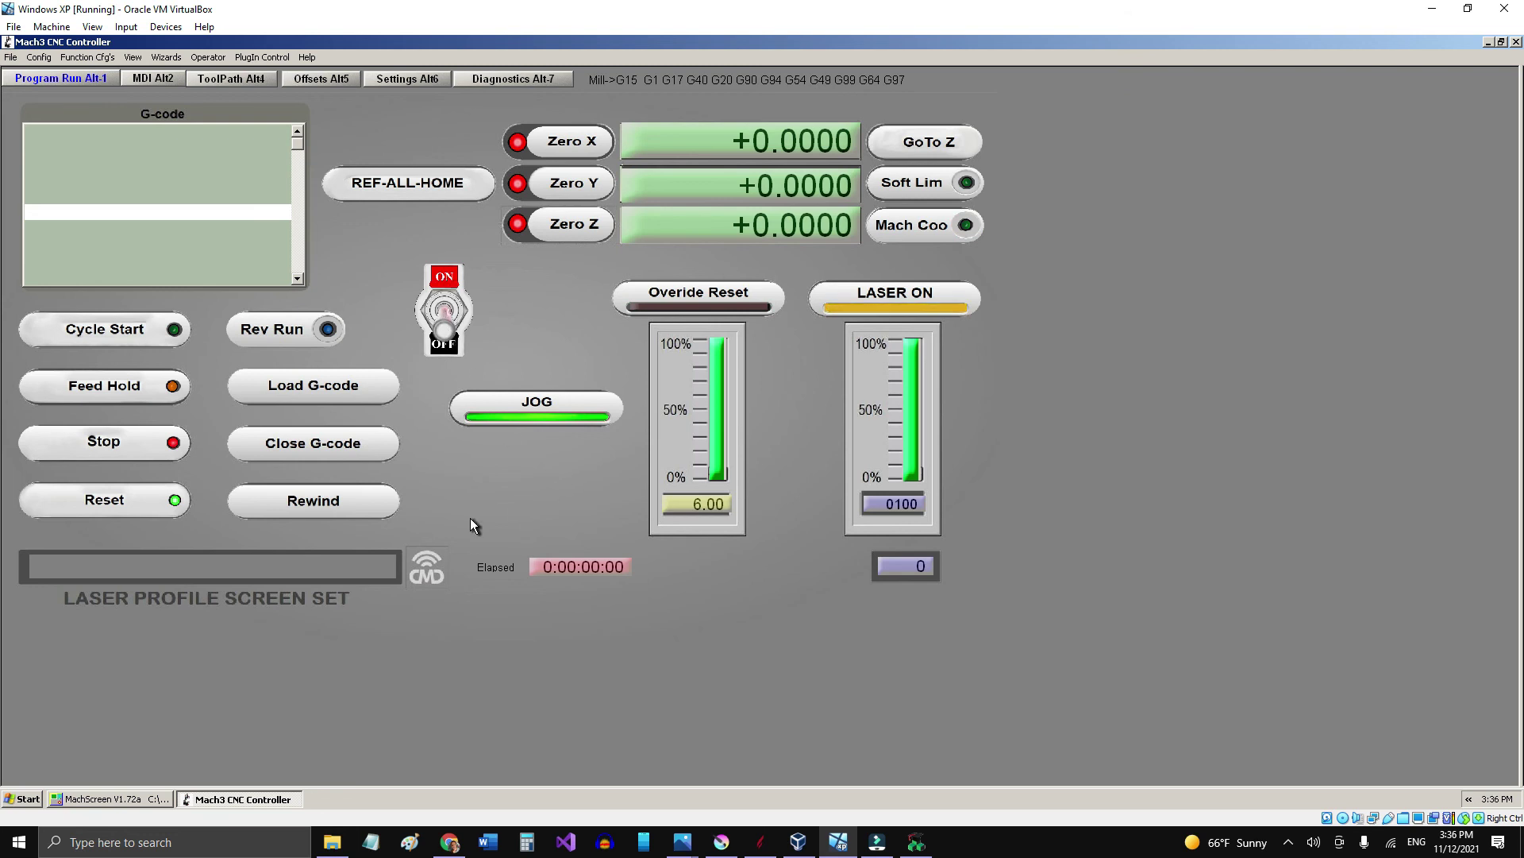